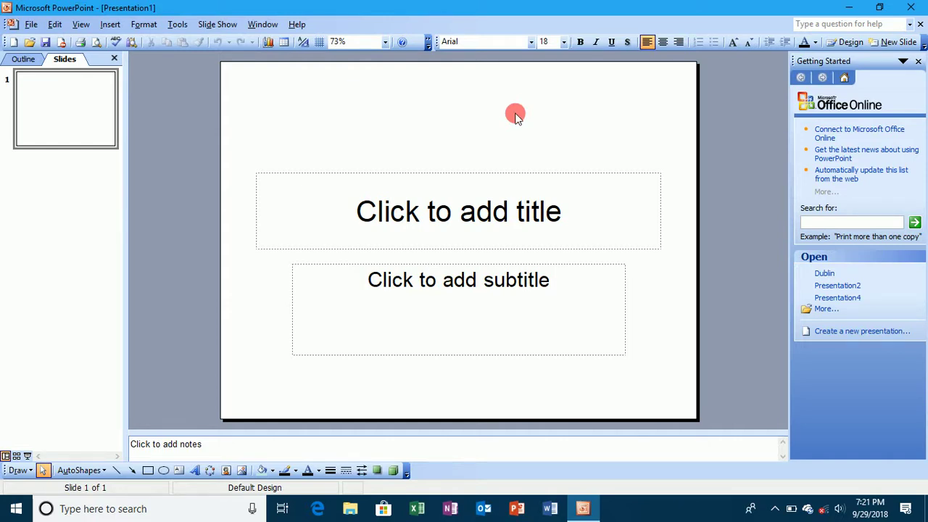
# Open the recent Dublin fireworks presentation from the File menu's recent files list.
pyautogui.press('XF86AudioLowerVolume')
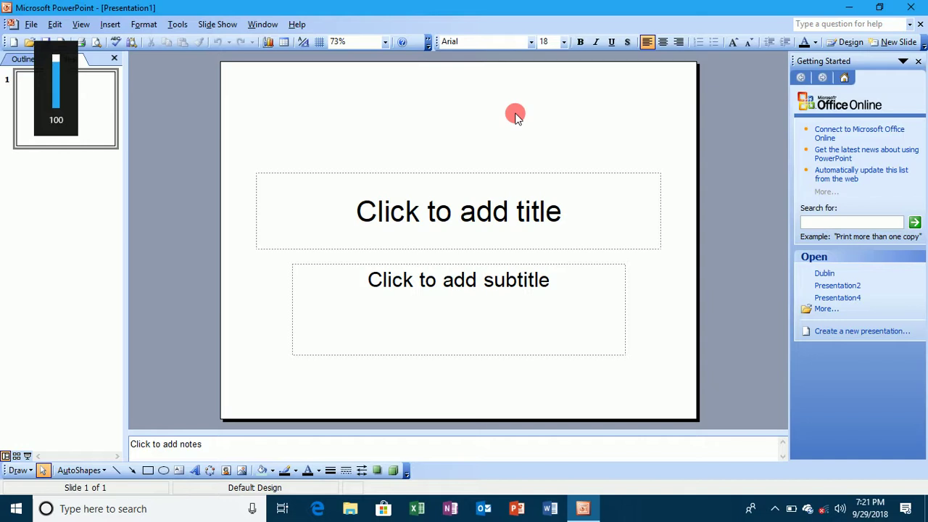
pyautogui.click(216, 25)
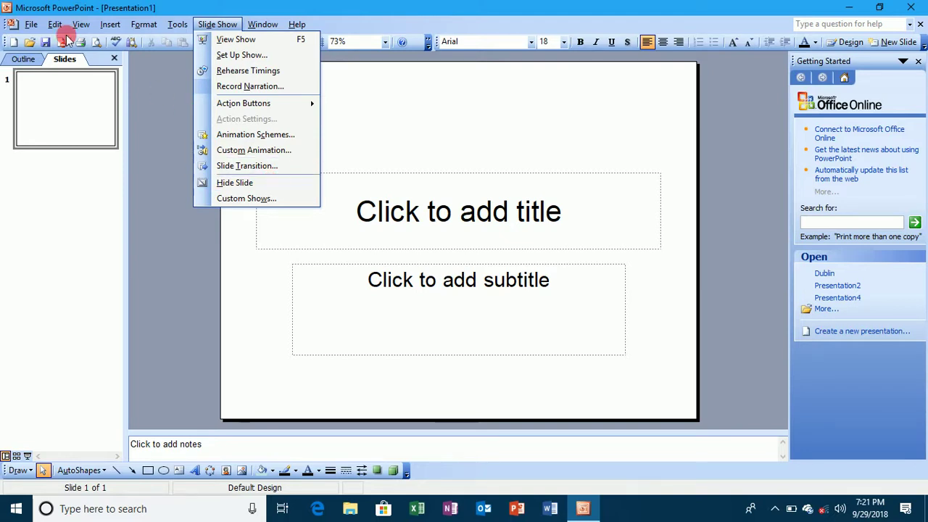
pyautogui.click(30, 25)
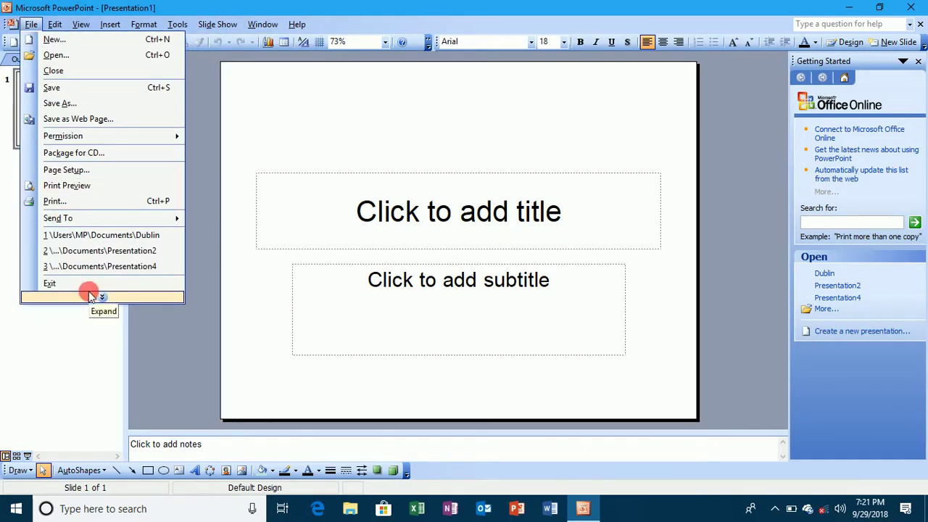
pyautogui.click(100, 296)
pyautogui.click(101, 290)
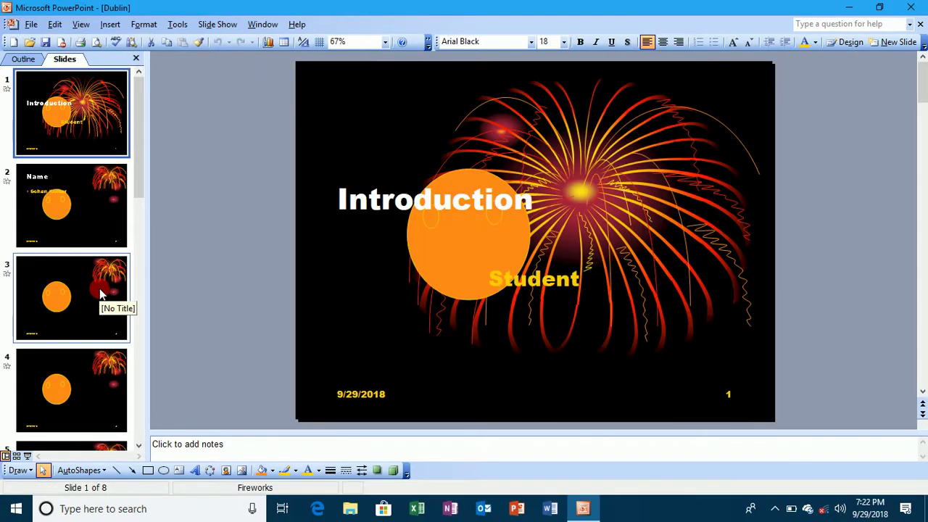
pyautogui.click(217, 25)
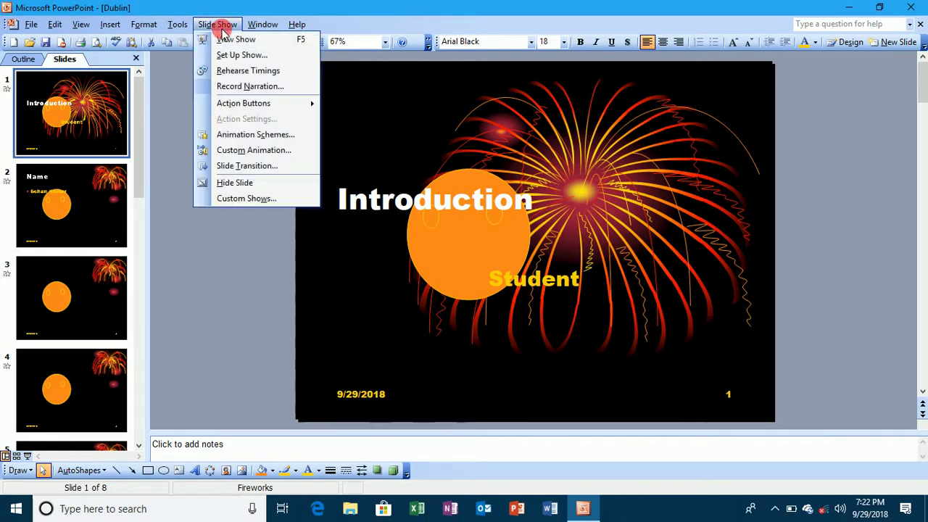
pyautogui.click(259, 42)
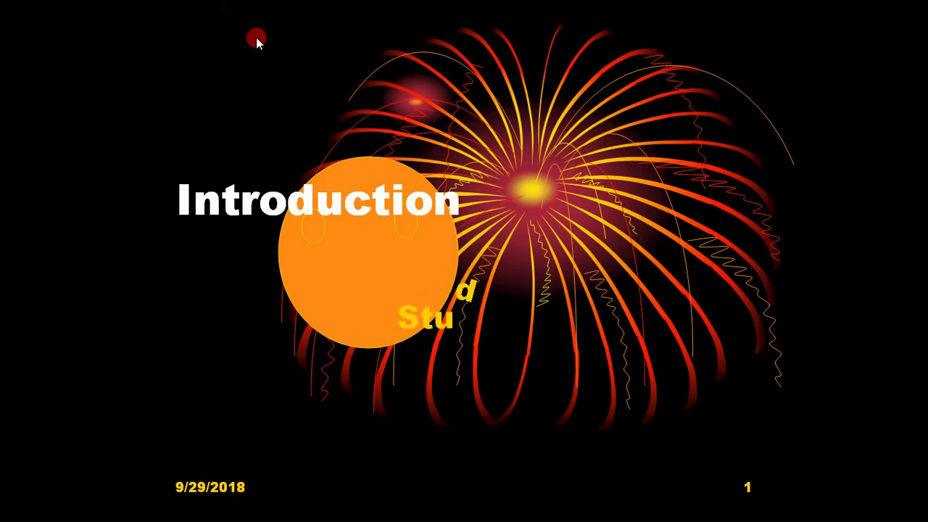
pyautogui.rightClick(256, 39)
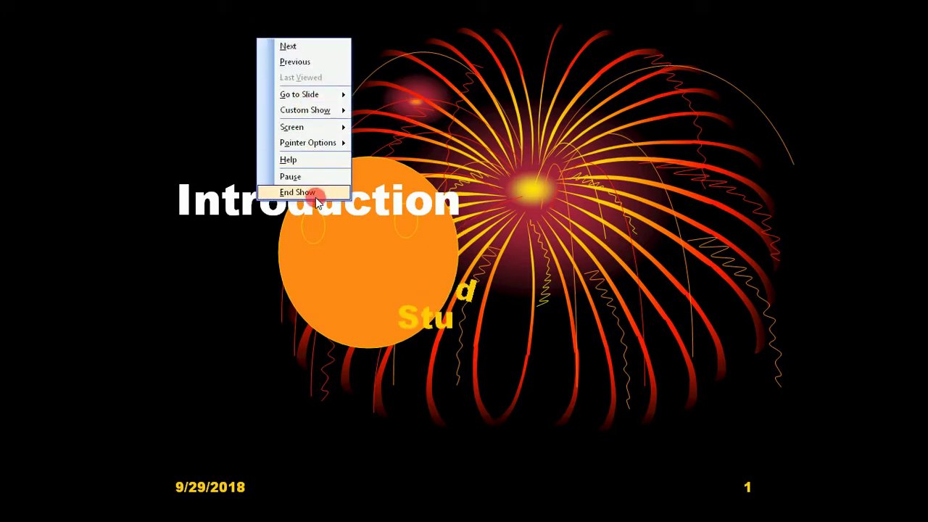
pyautogui.click(316, 197)
pyautogui.click(231, 24)
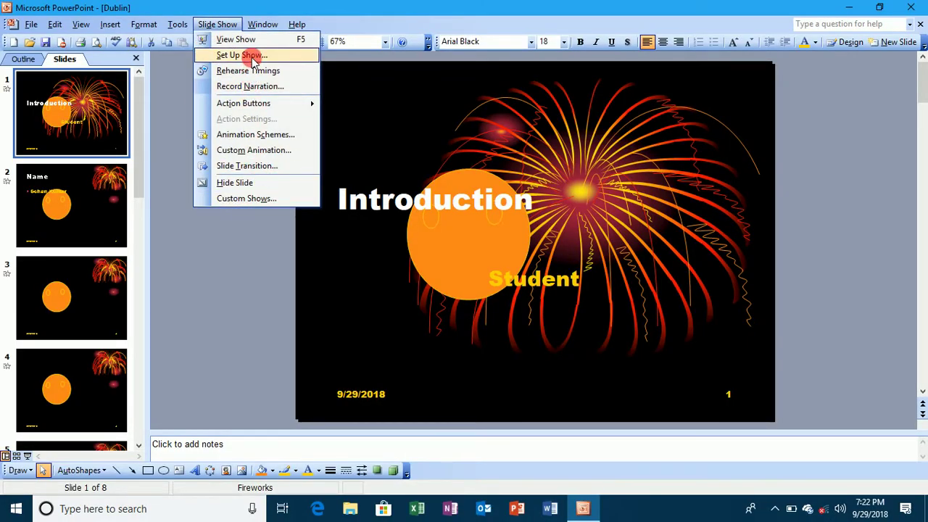
# In Set Up Show, limit the slide show to slides 1 through 3.
pyautogui.click(254, 56)
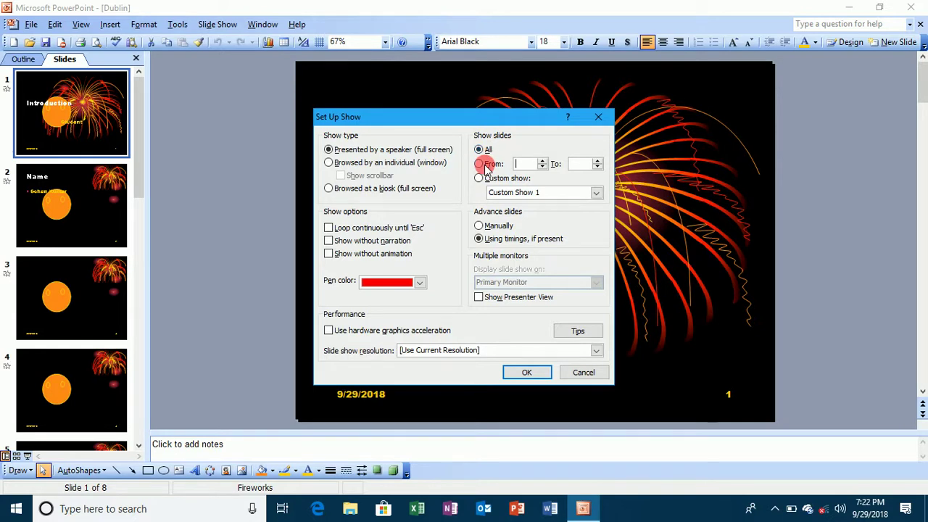
pyautogui.click(479, 164)
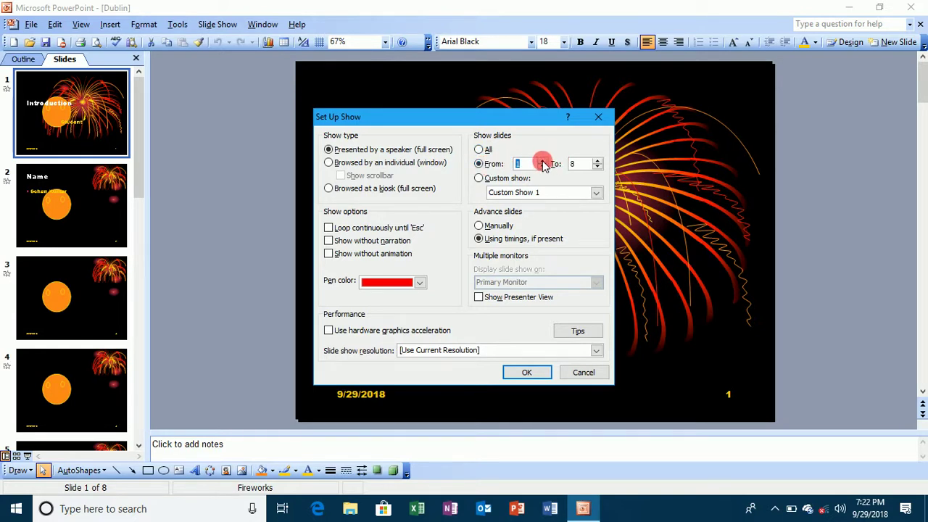
pyautogui.click(596, 164)
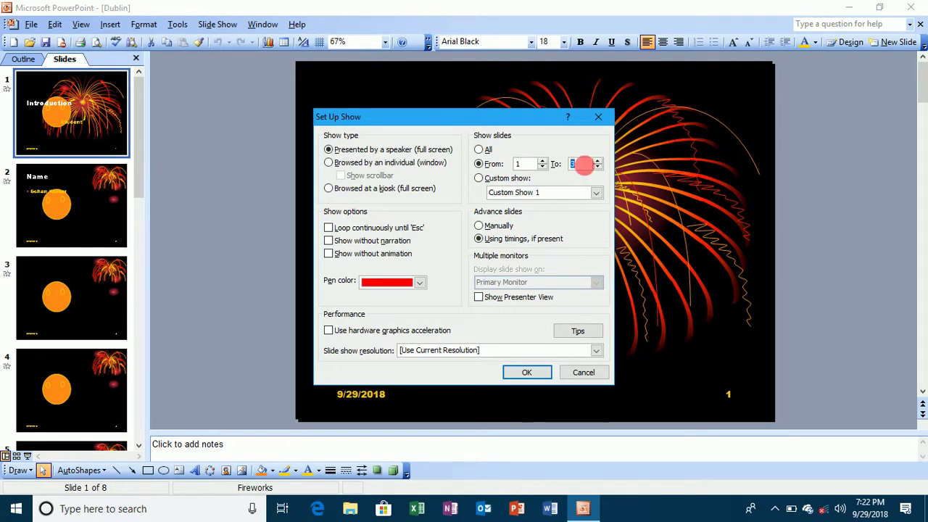
pyautogui.click(520, 377)
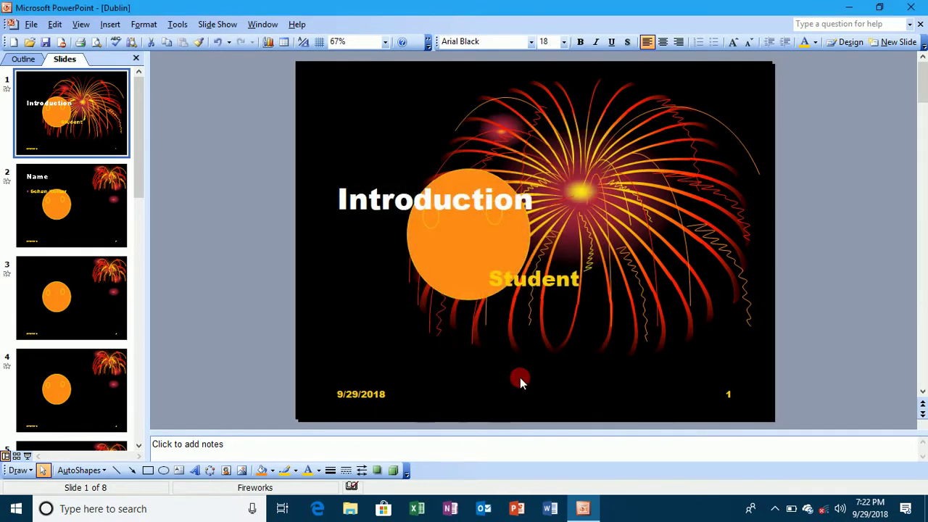
# Play the slide show through the 1–3 slide range and exit it.
pyautogui.press('F5')
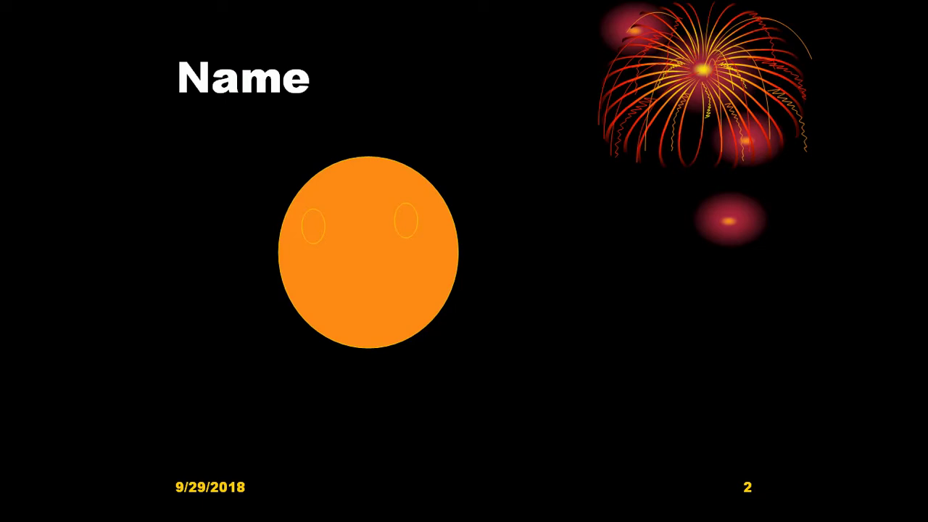
pyautogui.click(278, 214)
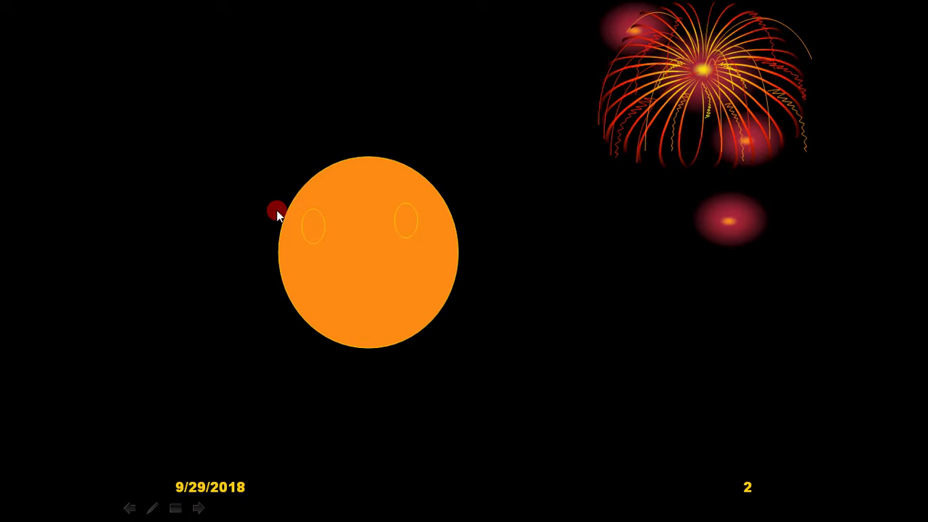
pyautogui.click(288, 424)
pyautogui.click(287, 368)
pyautogui.click(295, 348)
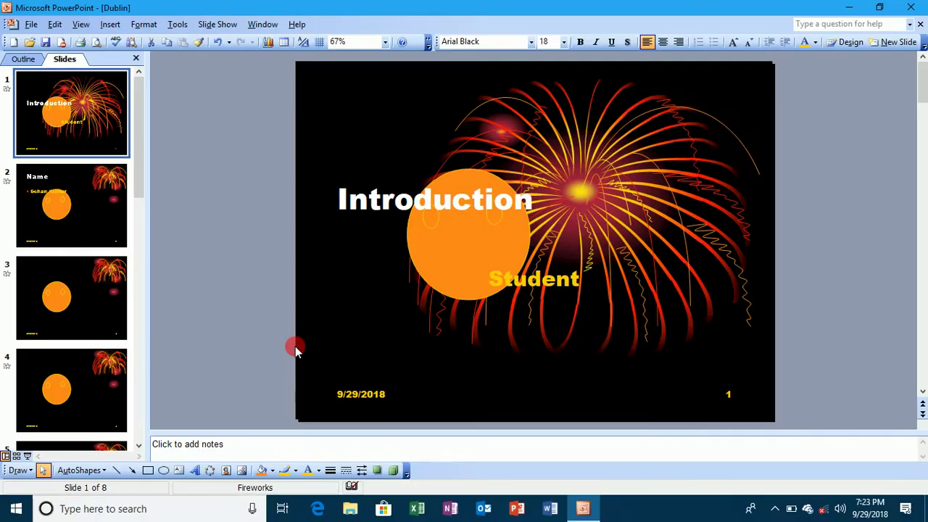
# Set the show back to All slides in Set Up Show.
pyautogui.click(210, 26)
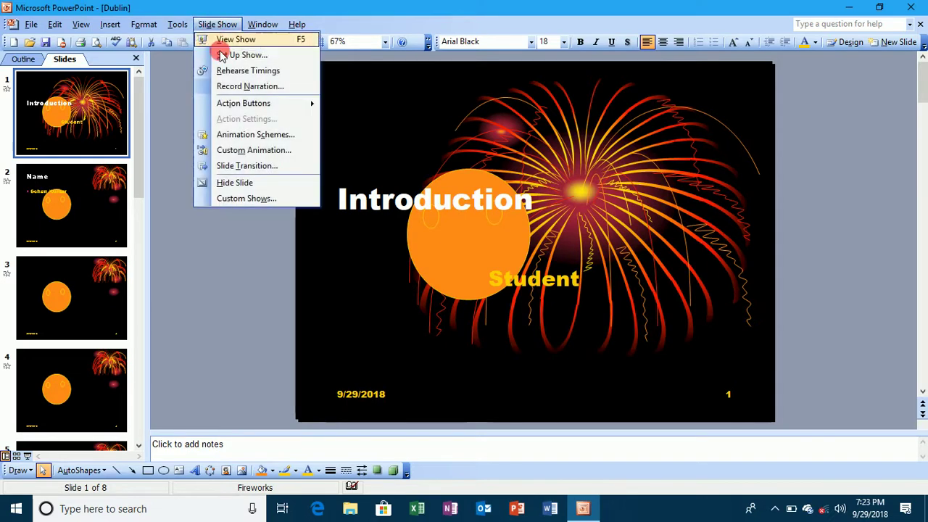
pyautogui.click(233, 61)
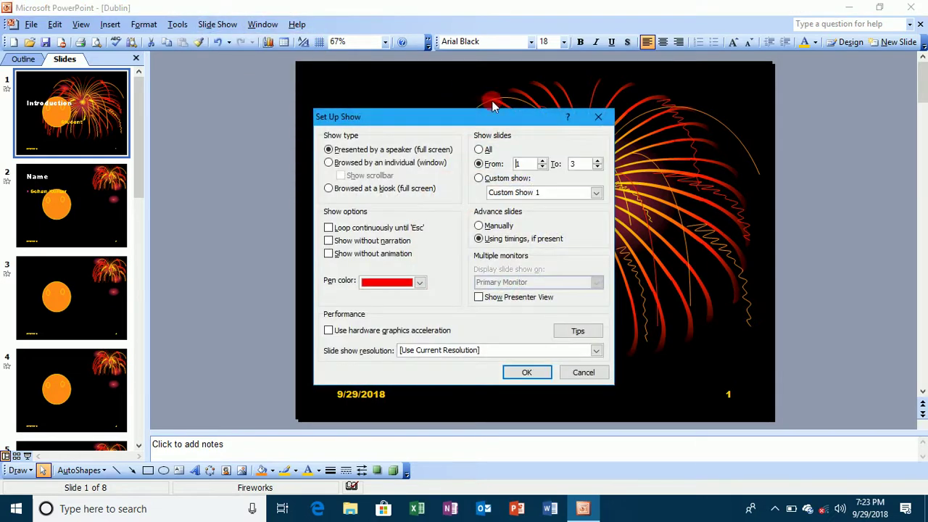
pyautogui.click(481, 151)
pyautogui.click(527, 372)
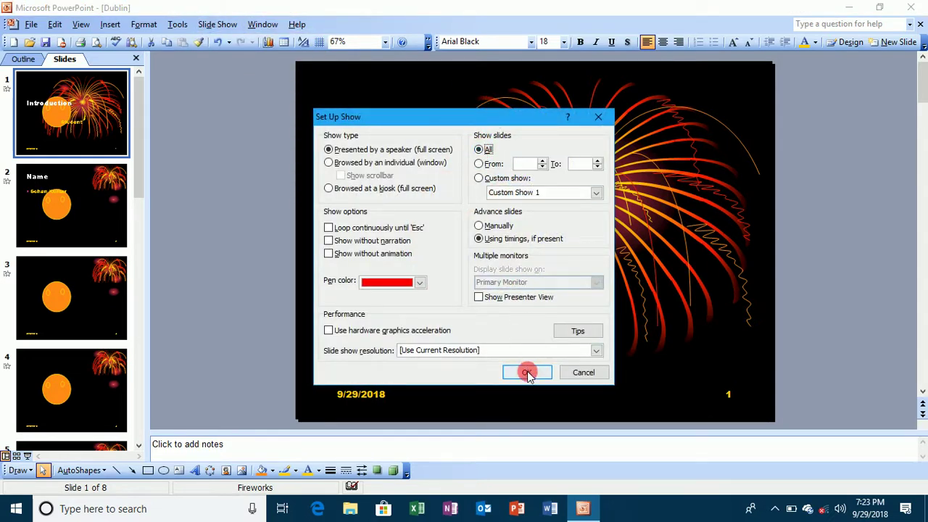
# Rehearse timings through all 8 slides and their animations, totalling 0:00:32.
pyautogui.click(230, 24)
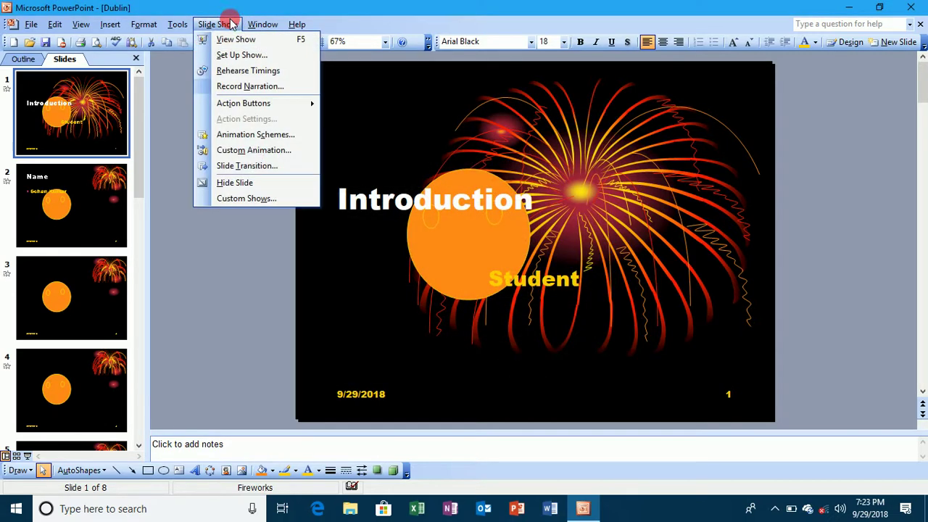
pyautogui.click(253, 72)
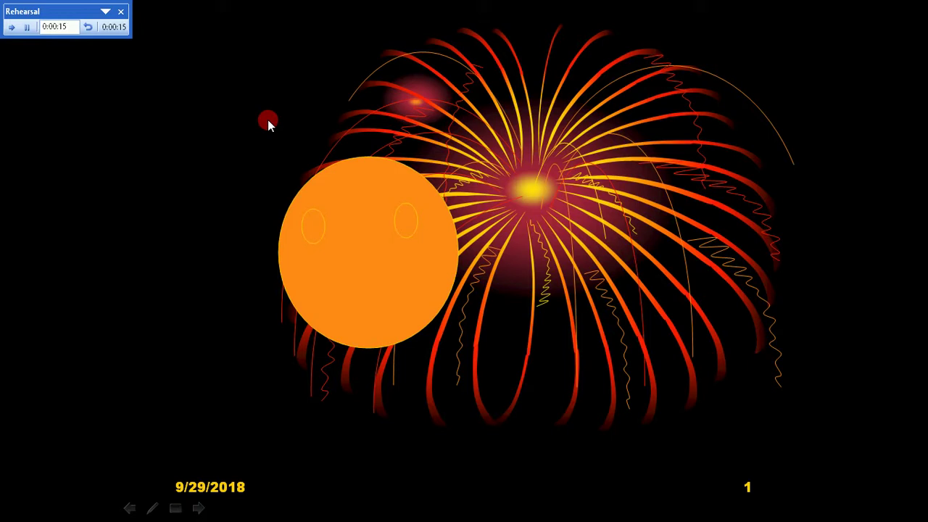
pyautogui.click(194, 509)
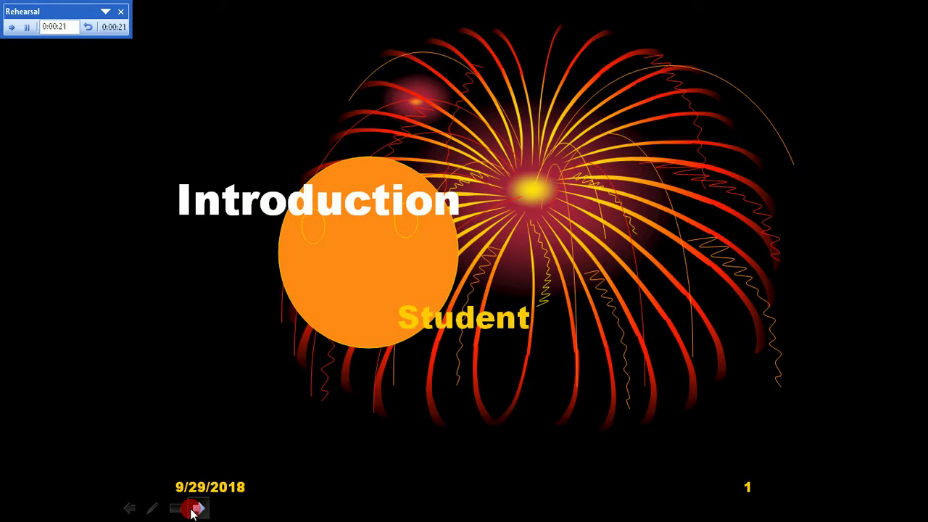
pyautogui.click(193, 510)
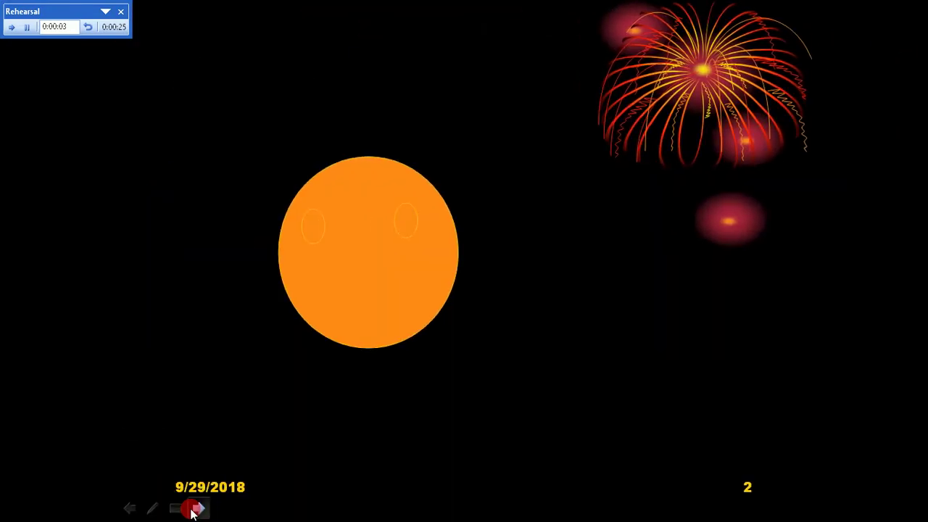
pyautogui.click(193, 510)
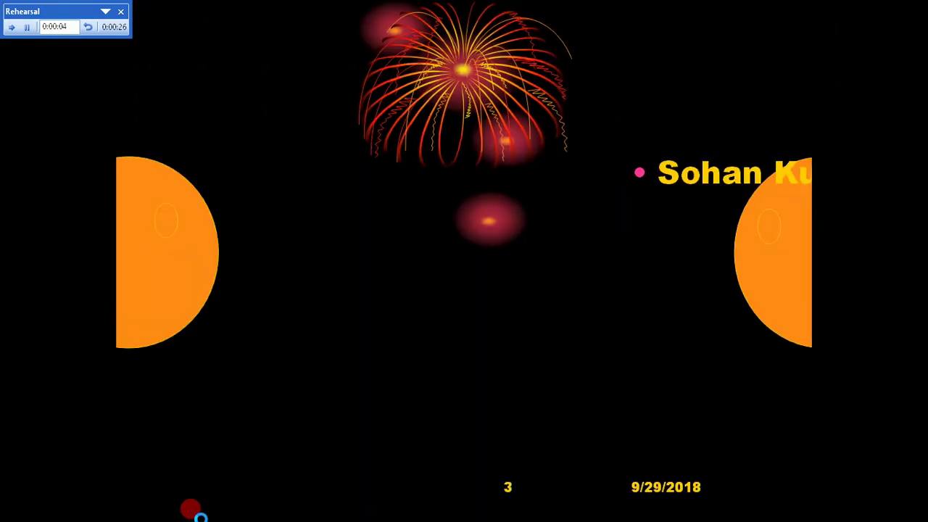
pyautogui.click(194, 509)
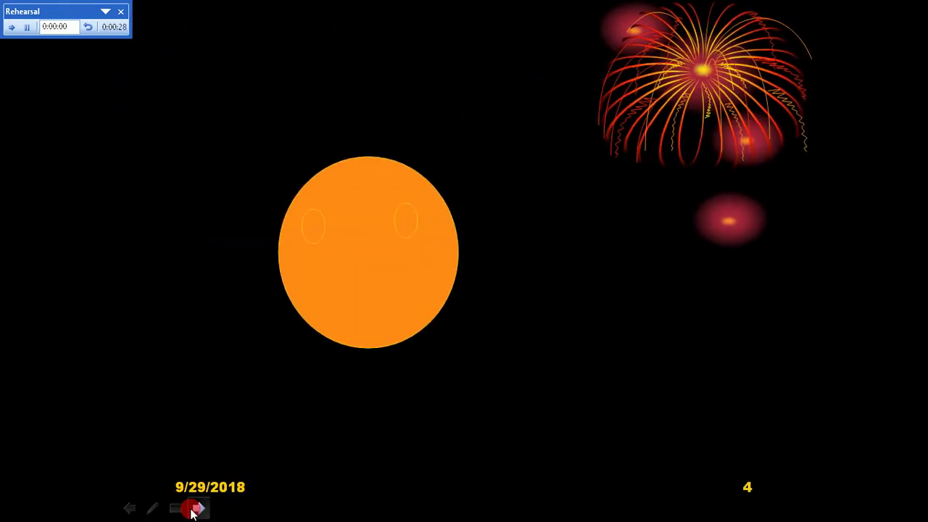
pyautogui.click(193, 510)
pyautogui.click(194, 510)
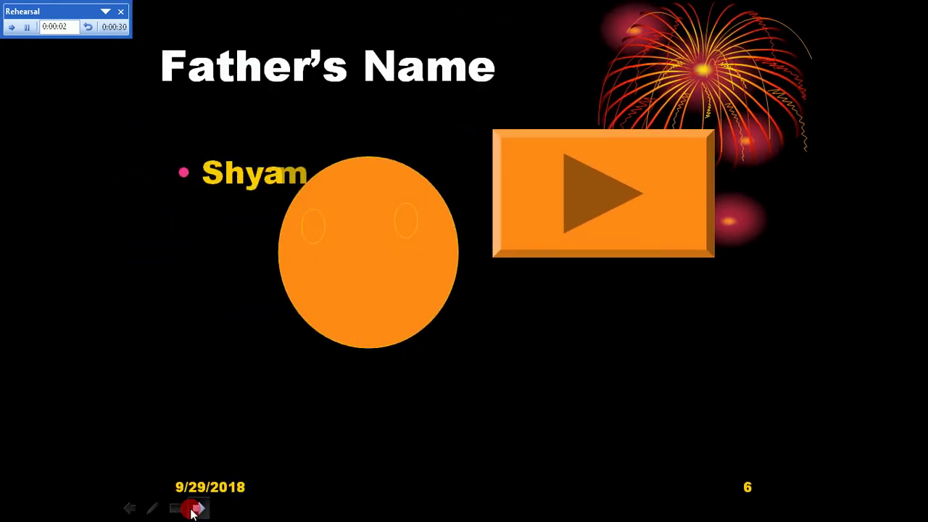
pyautogui.click(194, 509)
pyautogui.click(194, 510)
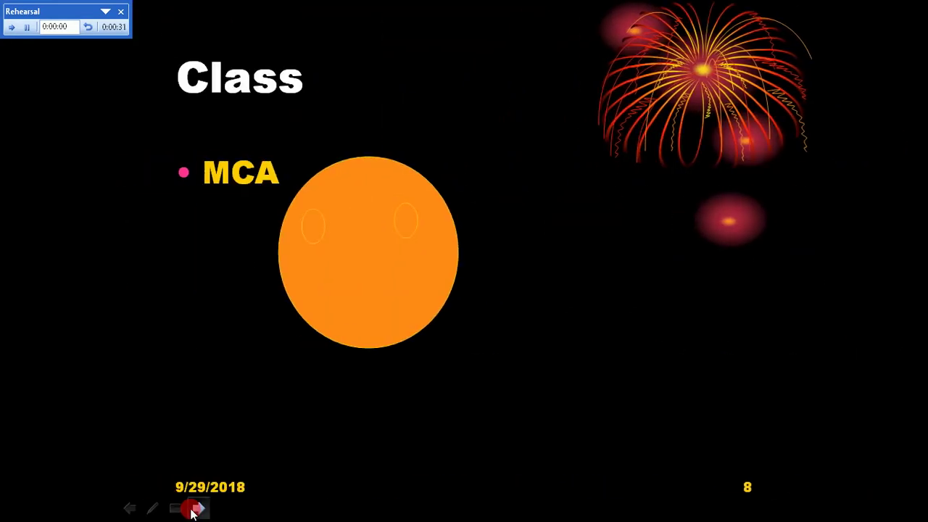
pyautogui.click(193, 510)
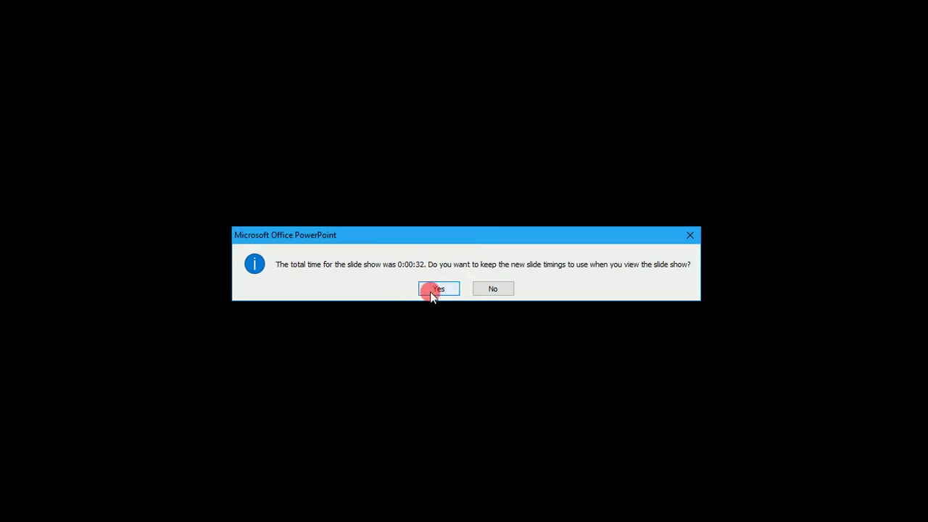
# Keep the rehearsed timings and check slides 2–8, then slide 1 (00:22), in Slide Sorter.
pyautogui.click(433, 291)
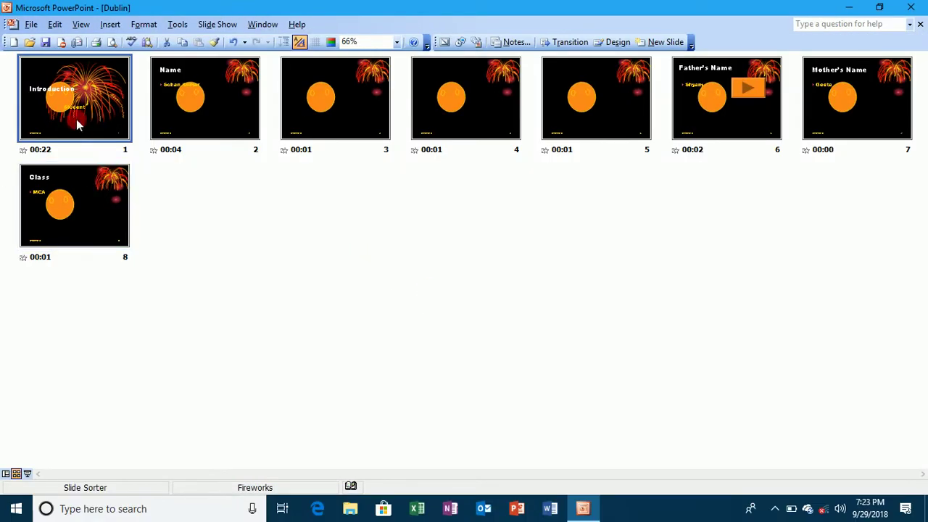
pyautogui.click(179, 117)
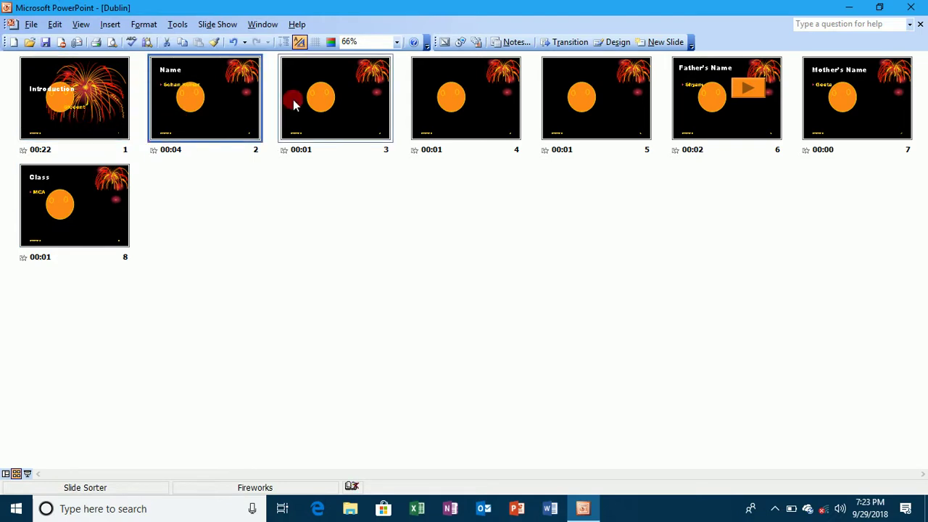
pyautogui.click(293, 100)
pyautogui.click(441, 81)
pyautogui.click(608, 84)
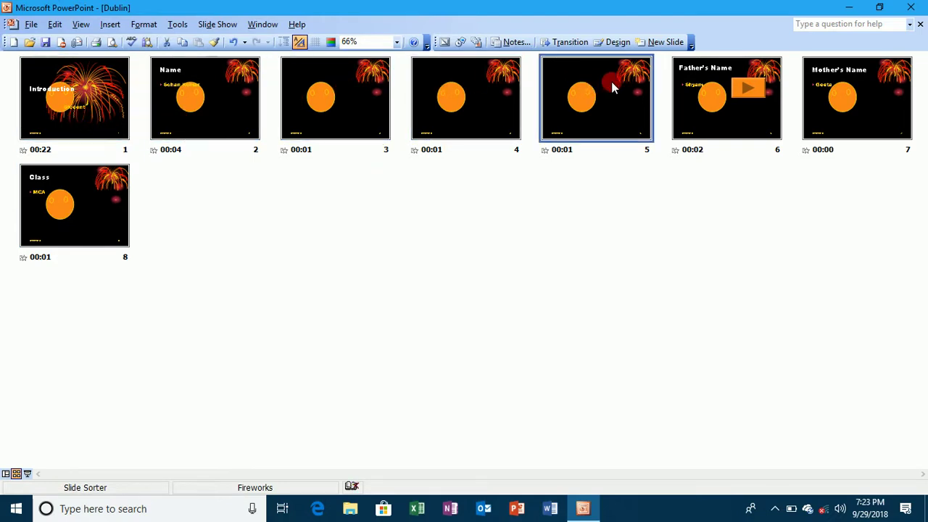
pyautogui.click(711, 93)
pyautogui.click(825, 93)
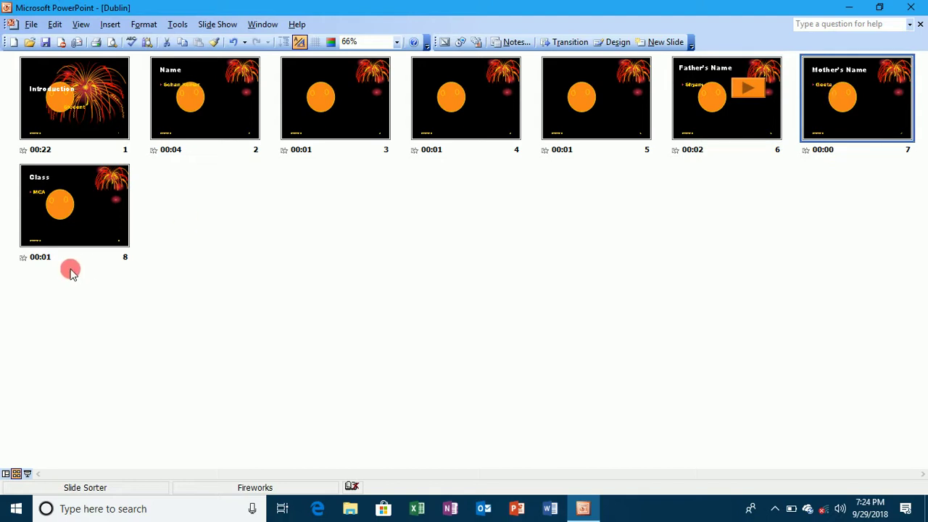
pyautogui.click(72, 236)
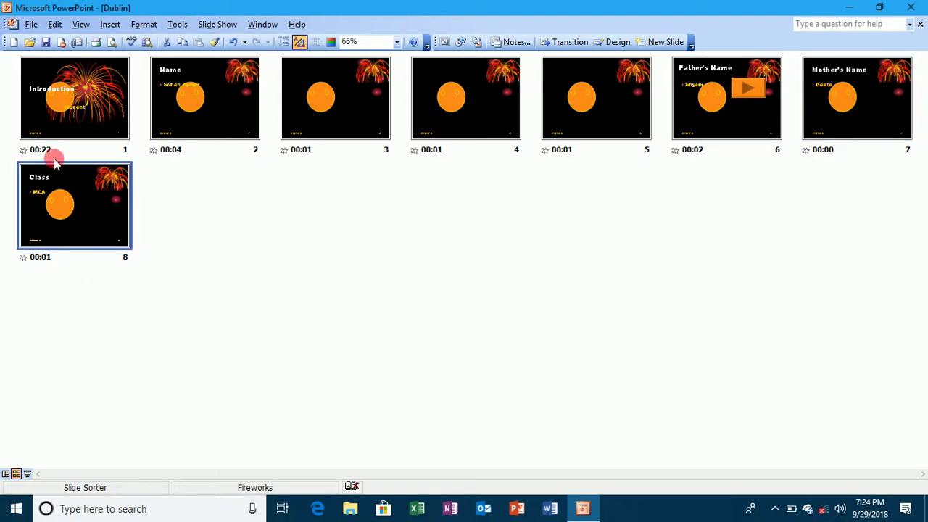
pyautogui.click(63, 114)
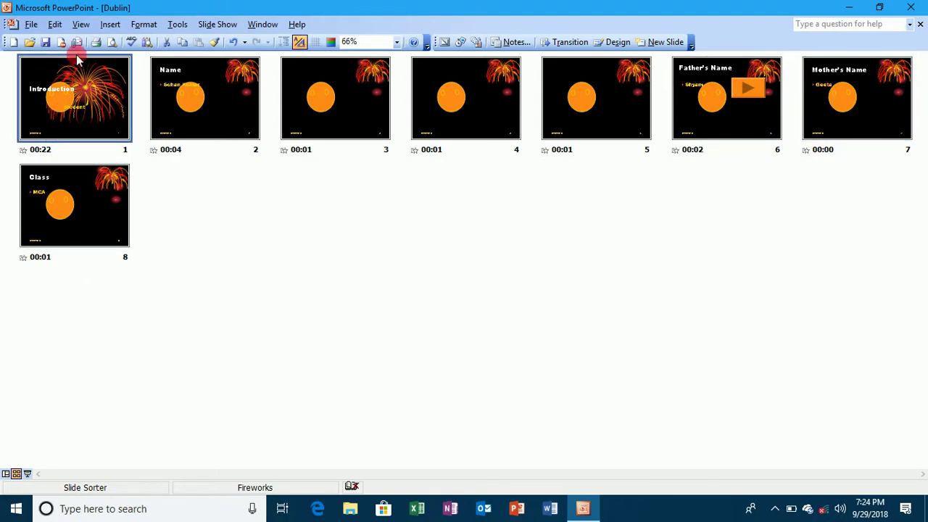
pyautogui.click(81, 25)
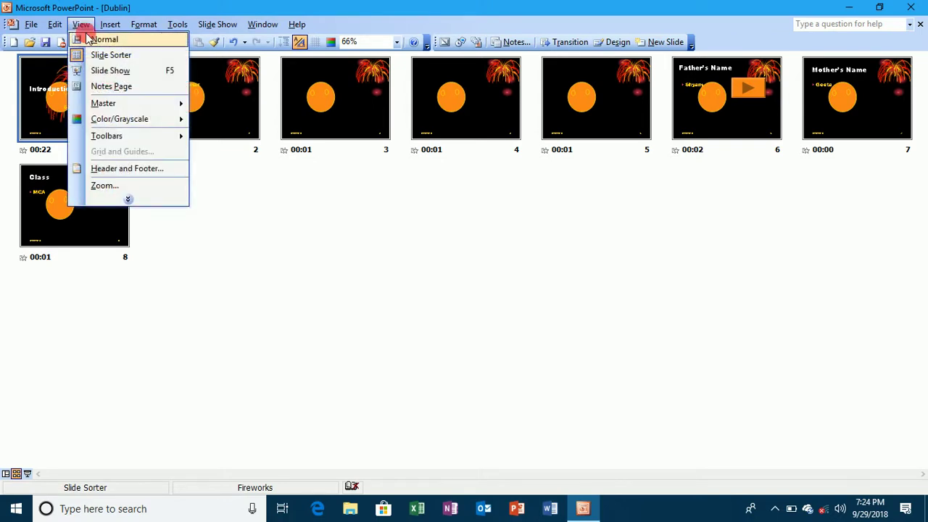
# Return to Normal view and display slide 2, the Name slide.
pyautogui.click(84, 37)
pyautogui.click(215, 28)
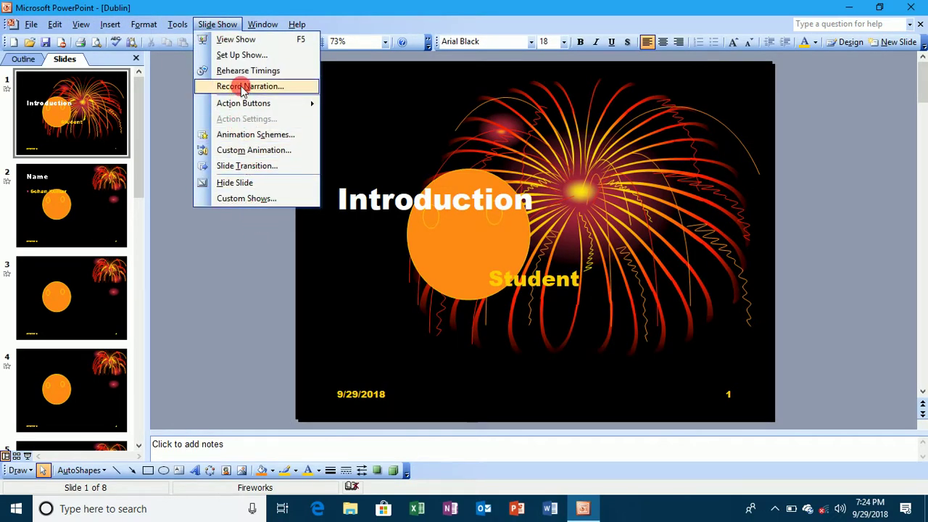
pyautogui.moveTo(232, 108)
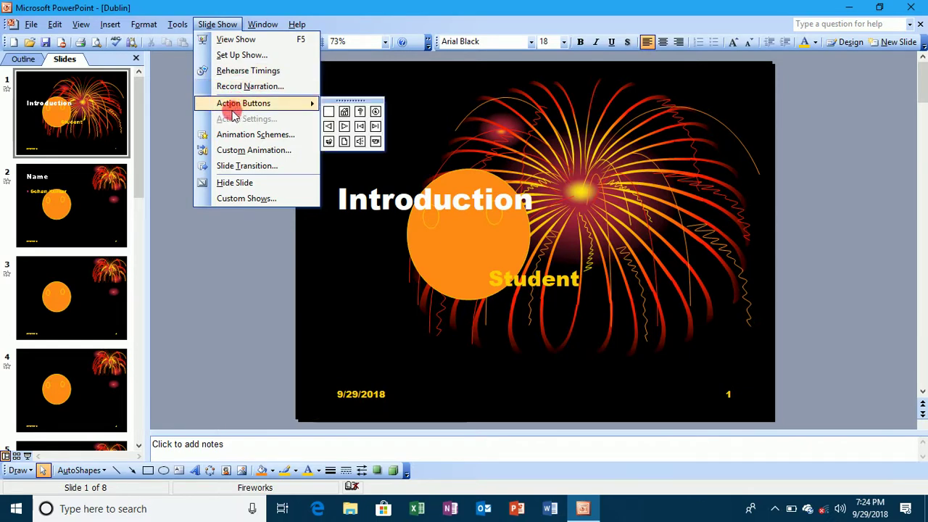
pyautogui.click(84, 305)
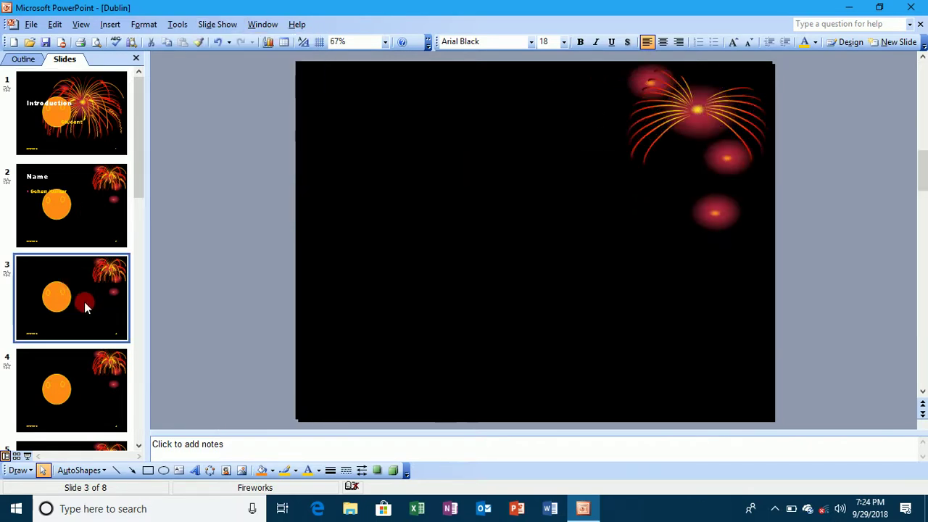
pyautogui.click(93, 202)
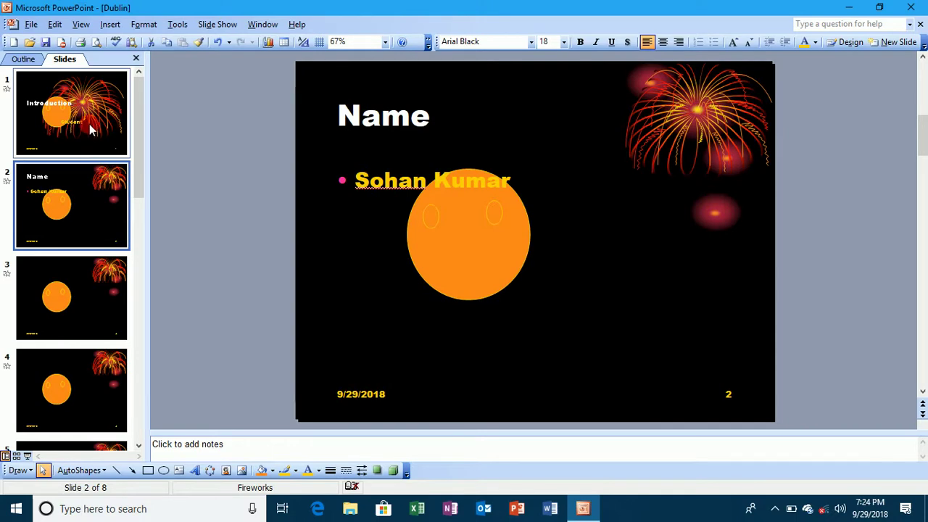
# Draw a Forward or Next action button at slide 2's upper right, linked to Next Slide.
pyautogui.click(91, 129)
pyautogui.click(99, 229)
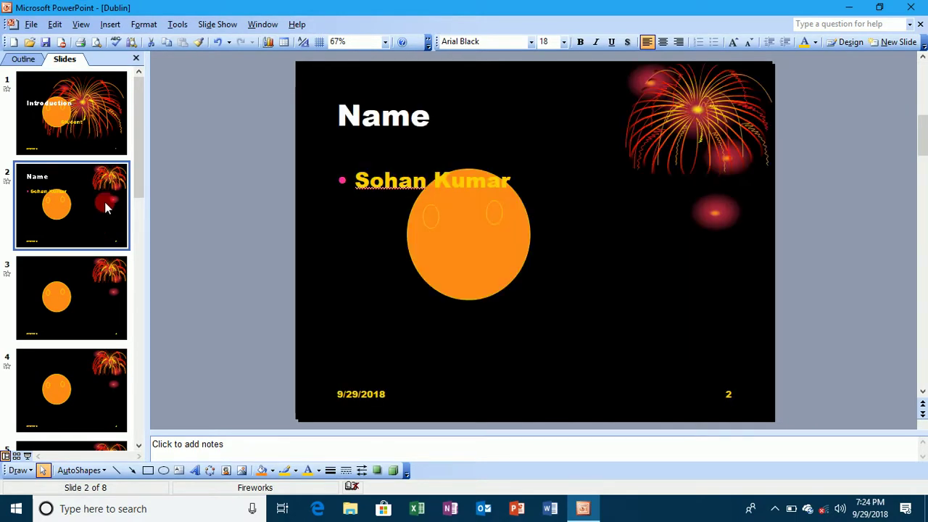
pyautogui.click(217, 23)
pyautogui.click(265, 167)
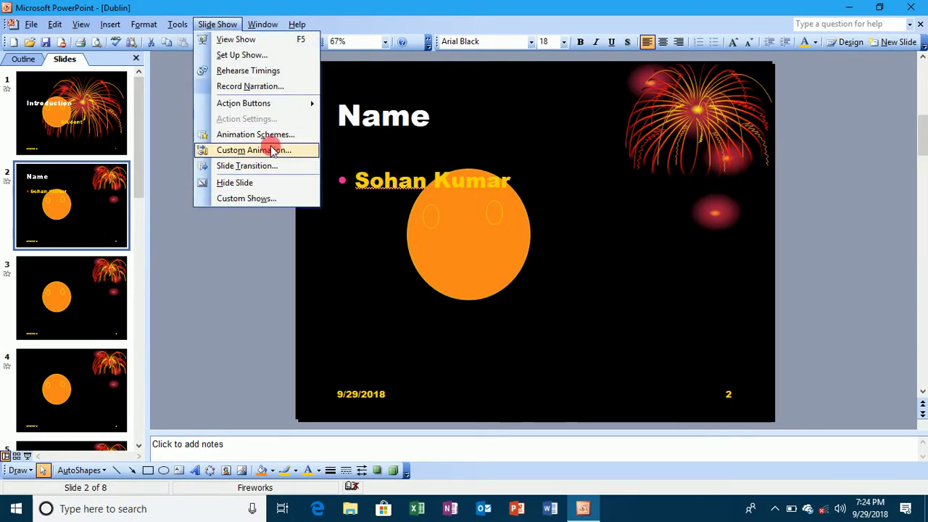
pyautogui.moveTo(269, 103)
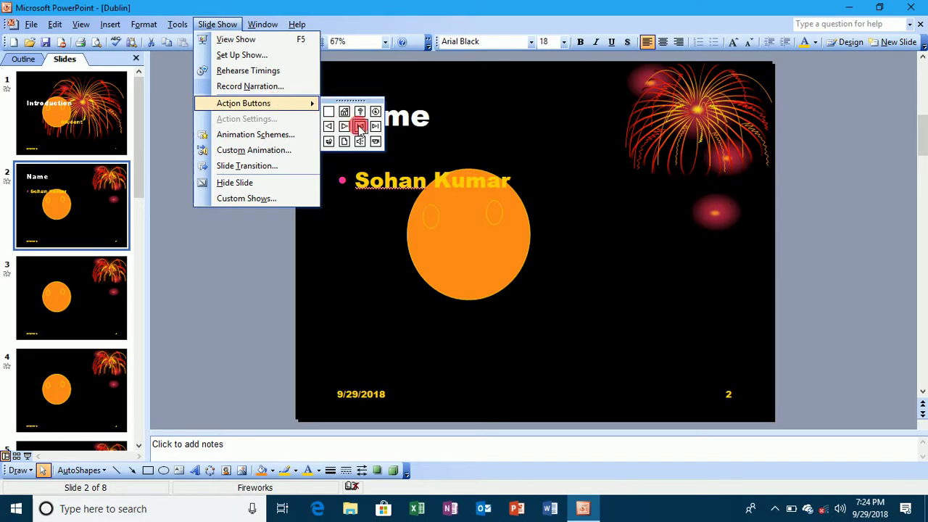
pyautogui.click(344, 126)
pyautogui.moveTo(538, 119); pyautogui.dragTo(660, 206)
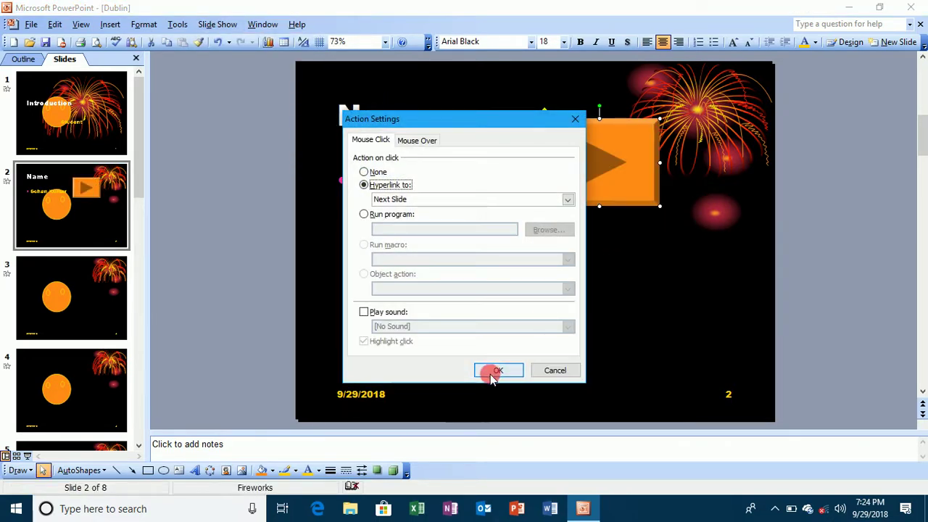
pyautogui.click(498, 370)
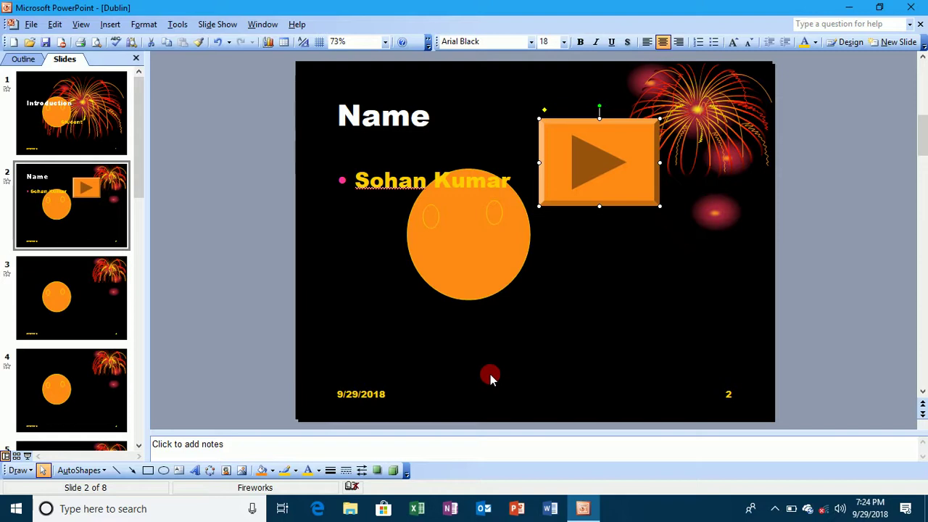
pyautogui.click(214, 28)
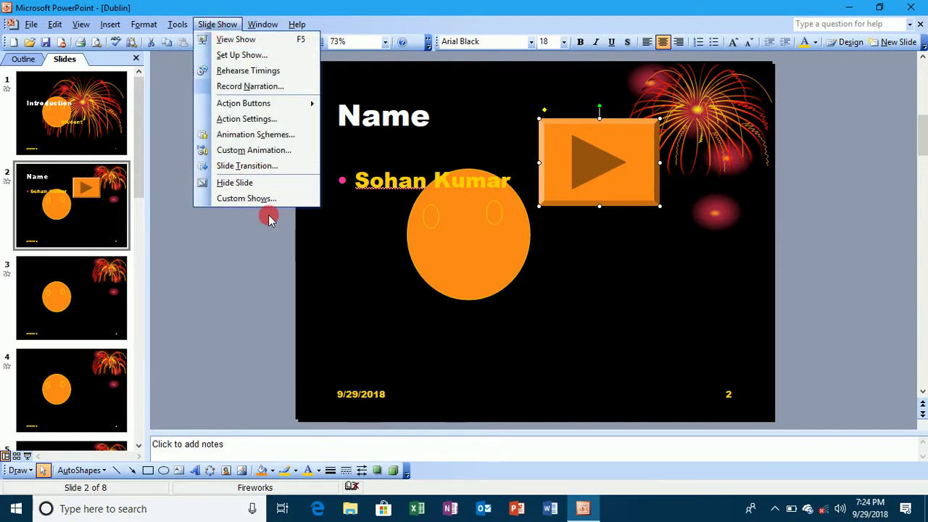
# Change the action button's hyperlink destination to Last Slide.
pyautogui.click(265, 122)
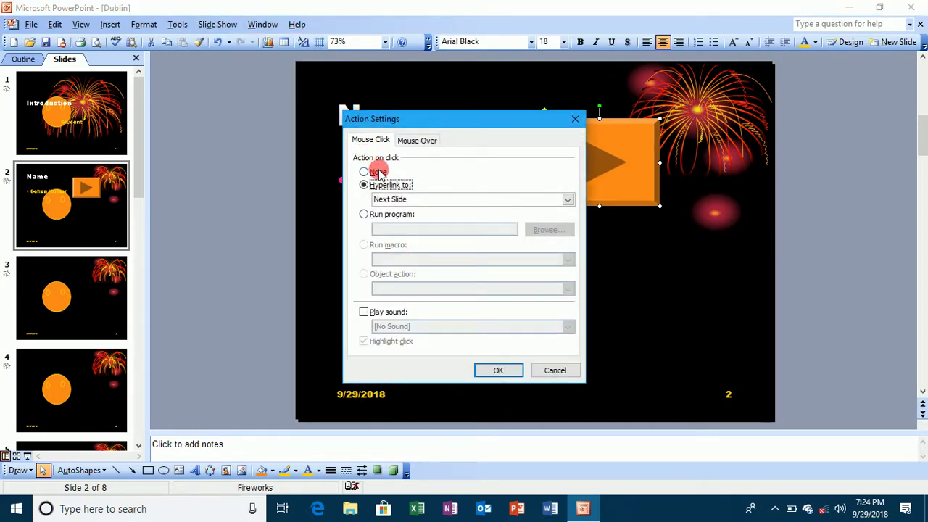
pyautogui.click(397, 200)
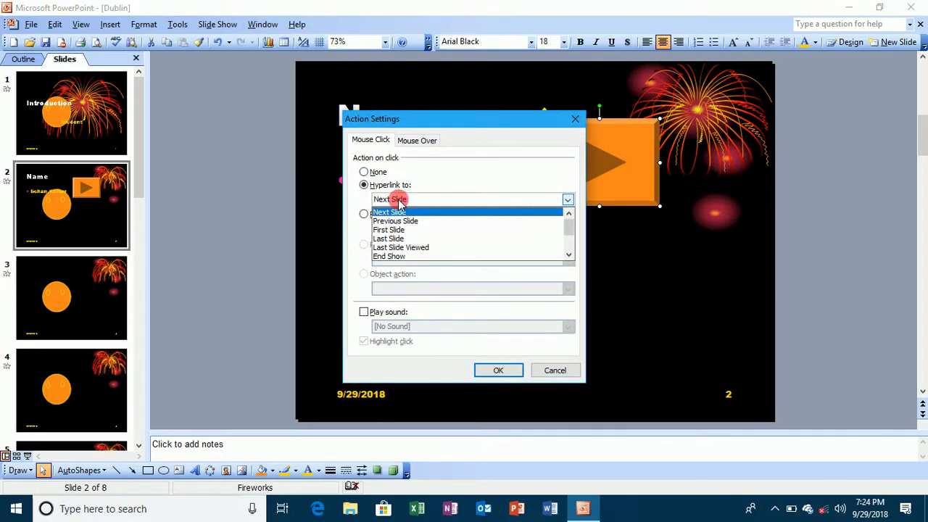
pyautogui.click(398, 239)
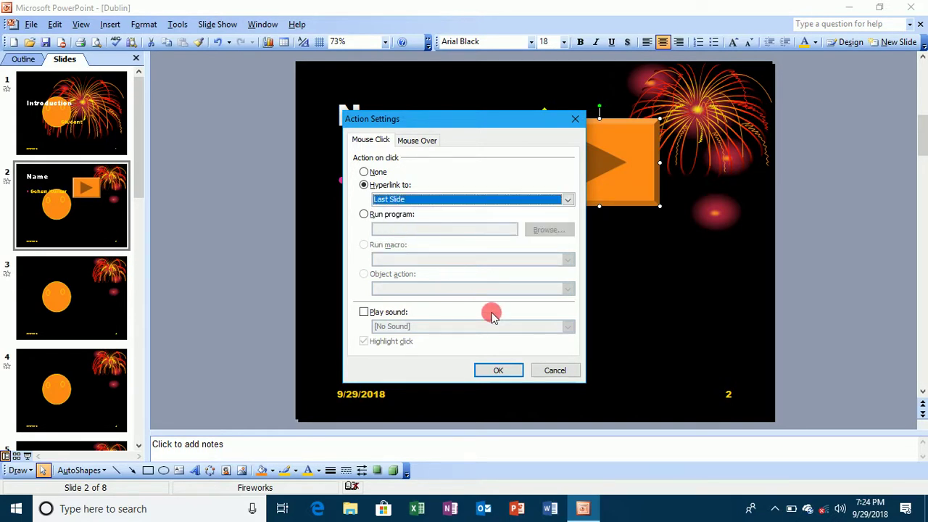
pyautogui.click(498, 370)
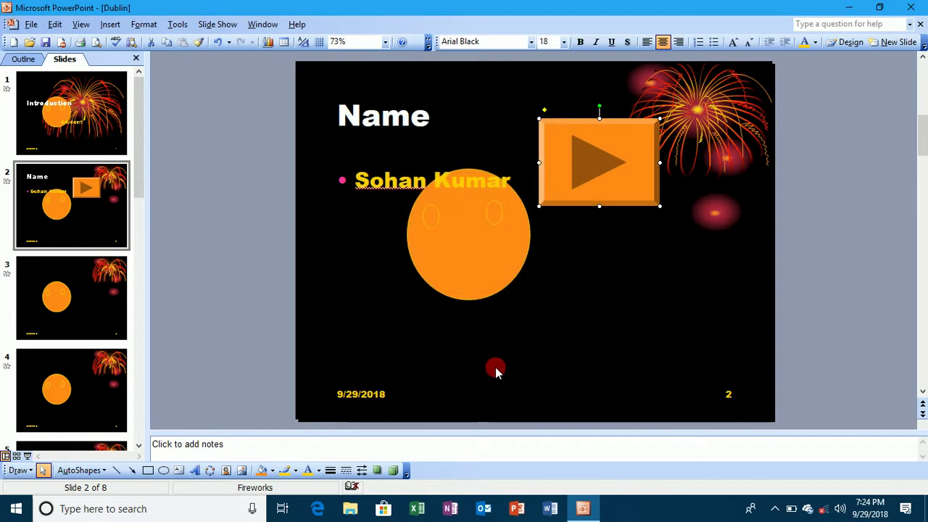
# Run the show from slide 1, click slide 2's button to reach slide 8, then exit.
pyautogui.press('F5')
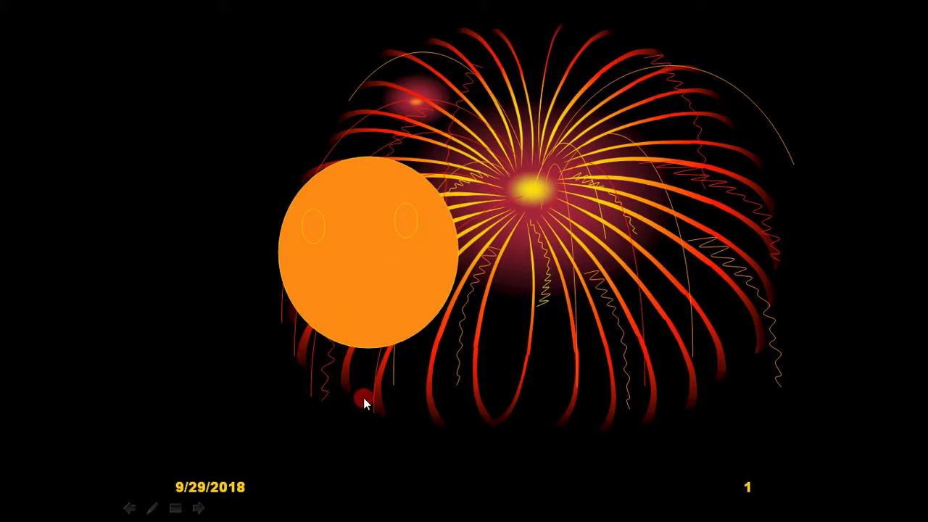
pyautogui.click(199, 509)
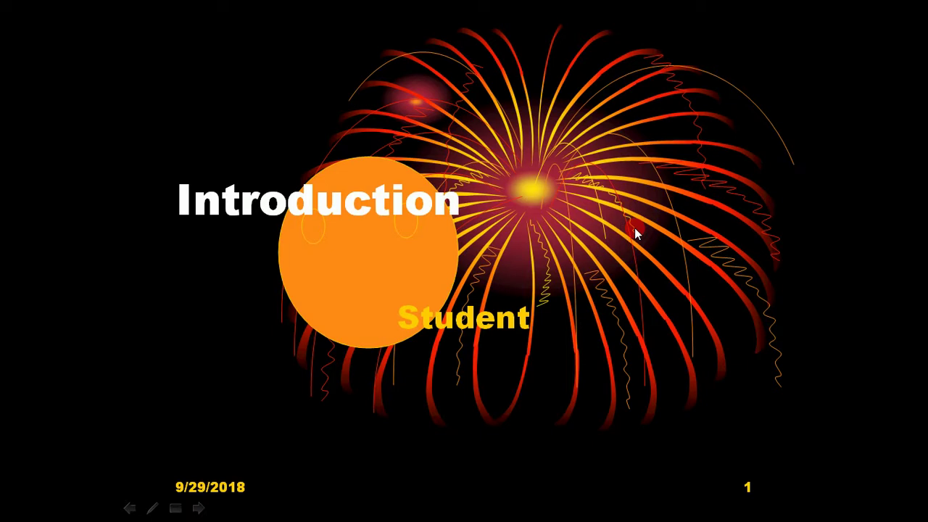
pyautogui.click(210, 504)
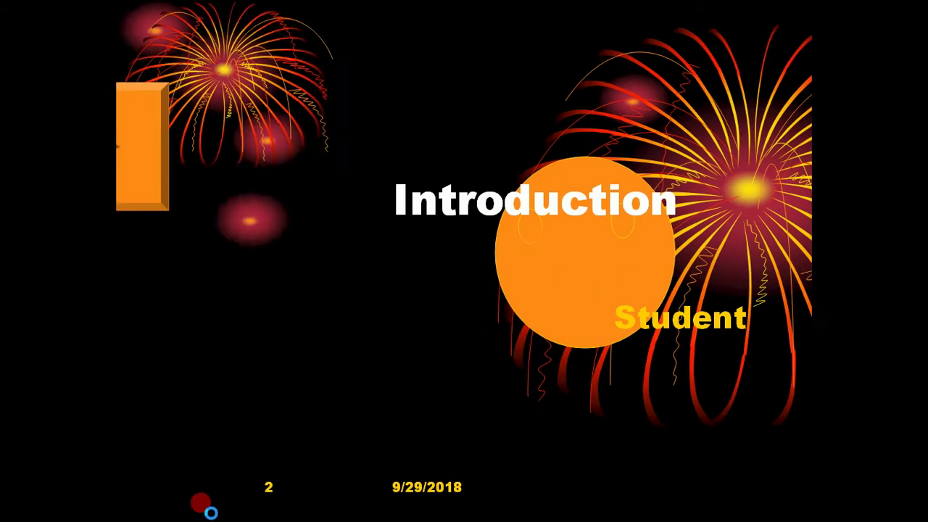
pyautogui.click(619, 134)
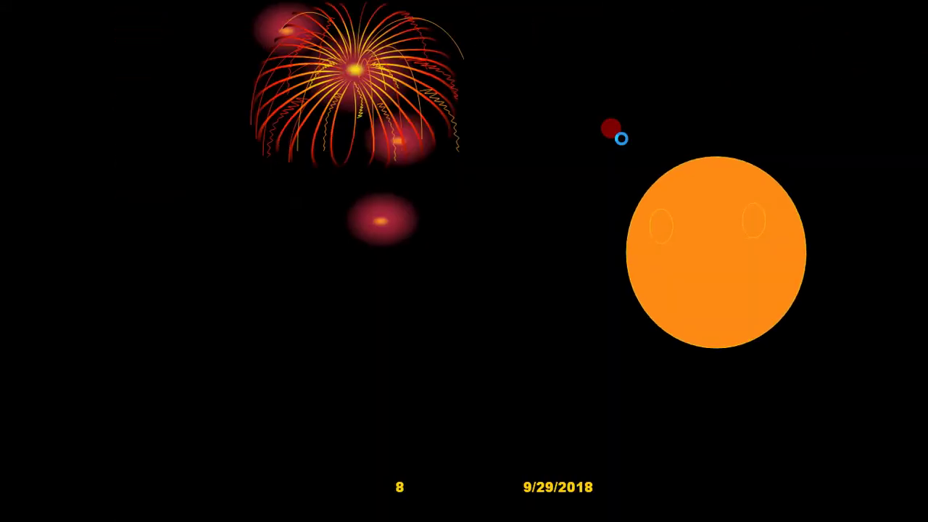
pyautogui.click(611, 133)
pyautogui.click(612, 129)
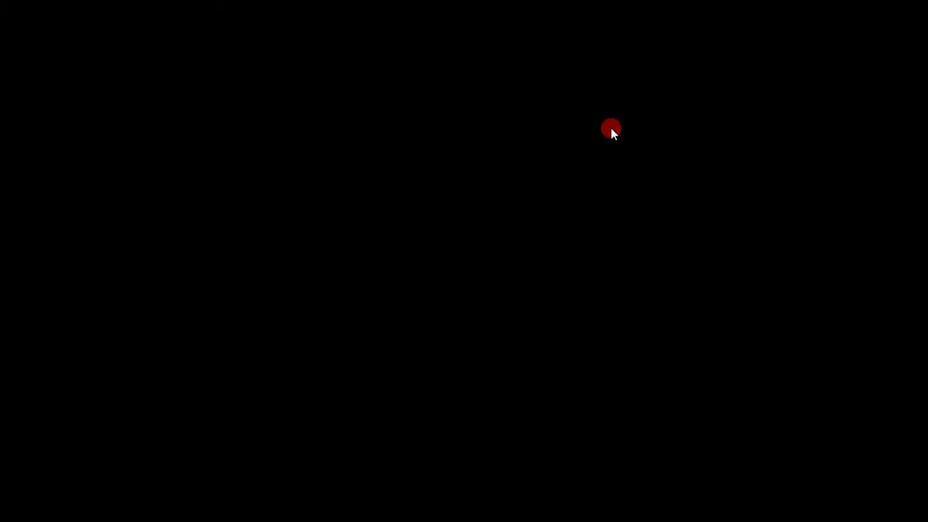
# Make the slide 2 button run ledger.xlsx from Documents instead of jumping to the last slide.
pyautogui.click(231, 24)
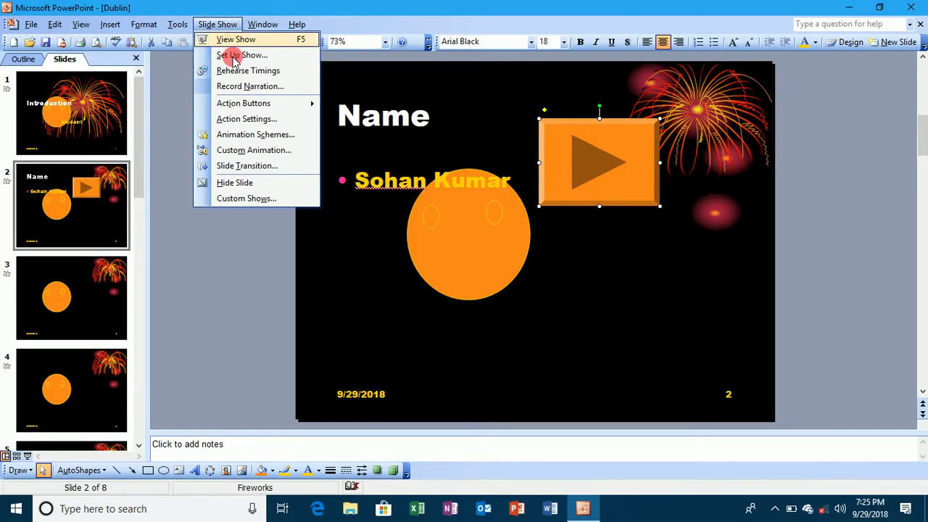
pyautogui.click(251, 120)
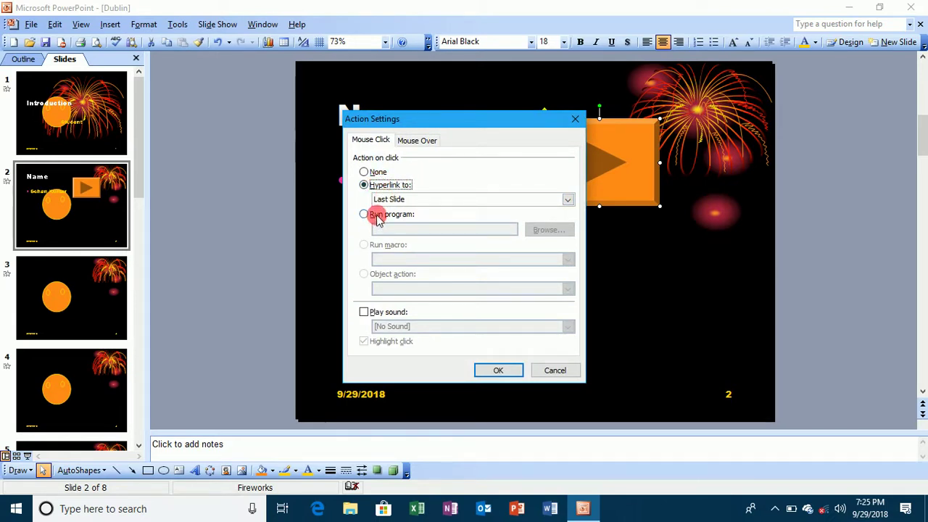
pyautogui.click(377, 216)
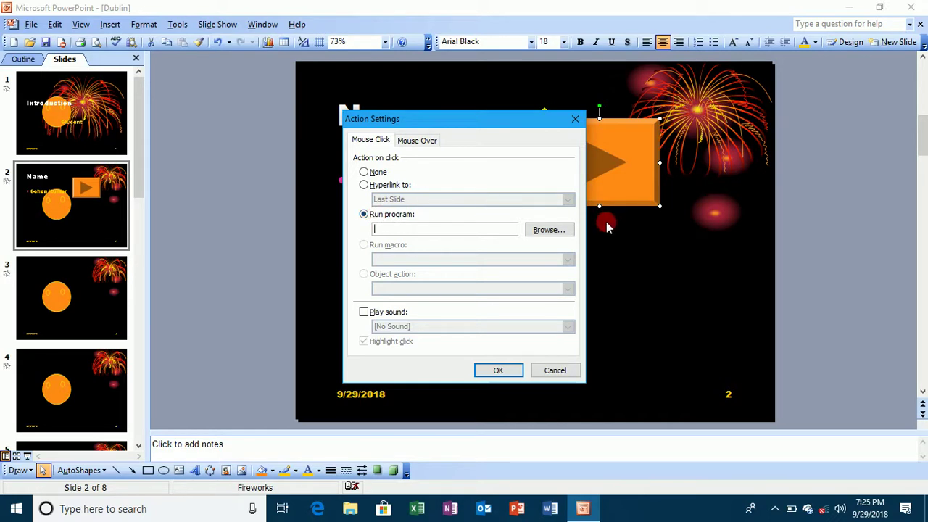
pyautogui.click(550, 231)
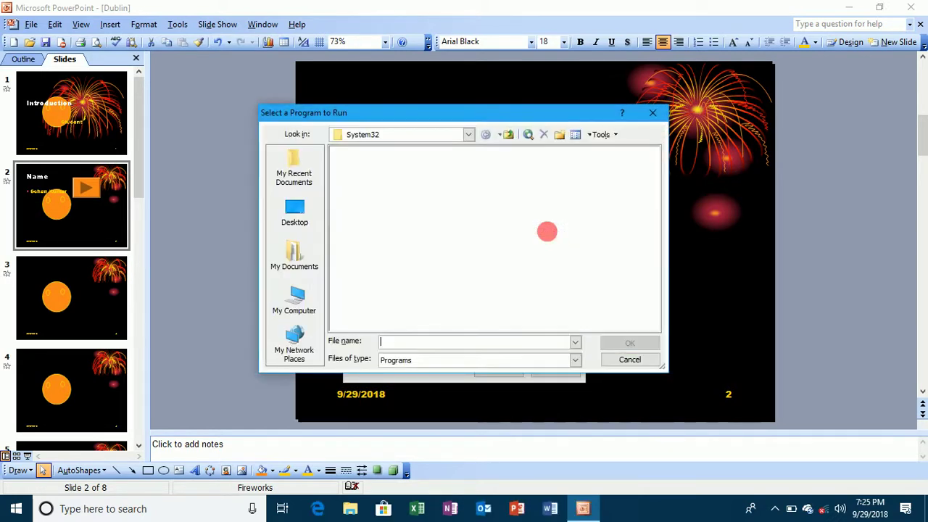
pyautogui.click(295, 263)
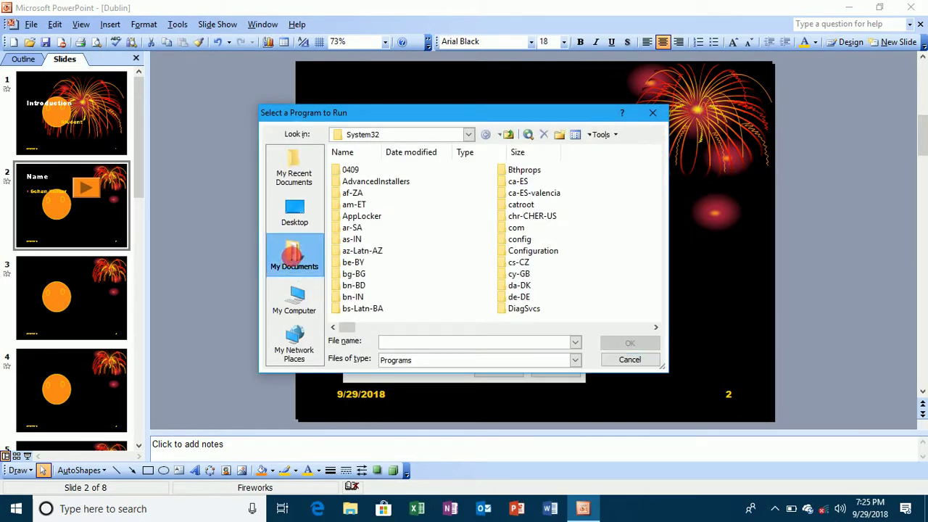
pyautogui.click(576, 366)
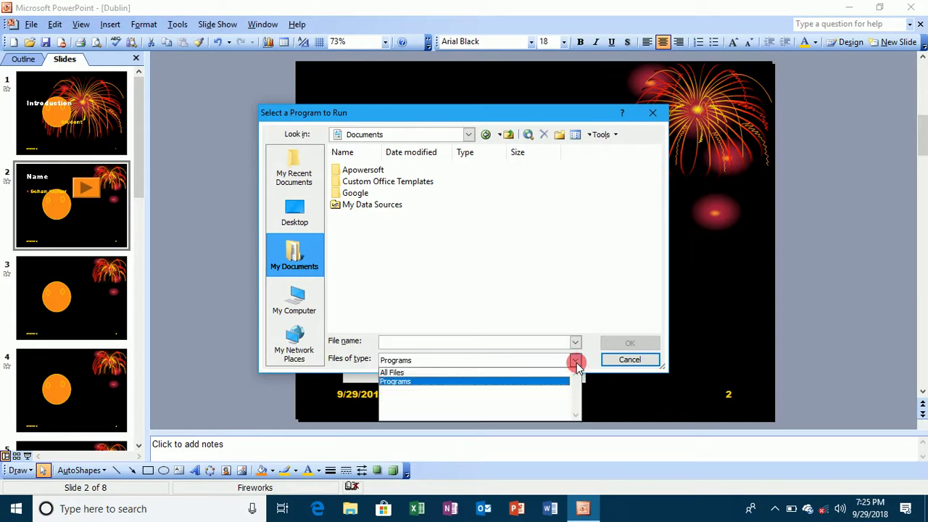
pyautogui.click(529, 370)
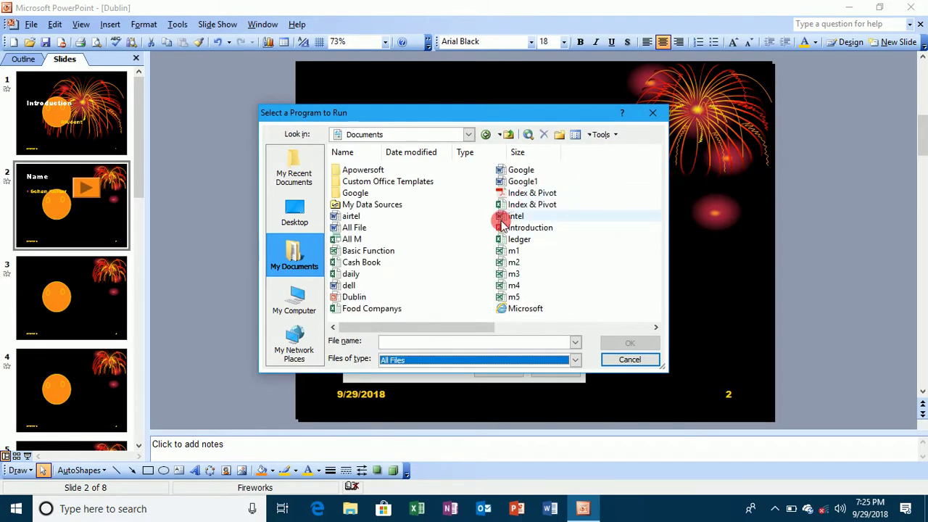
pyautogui.click(515, 216)
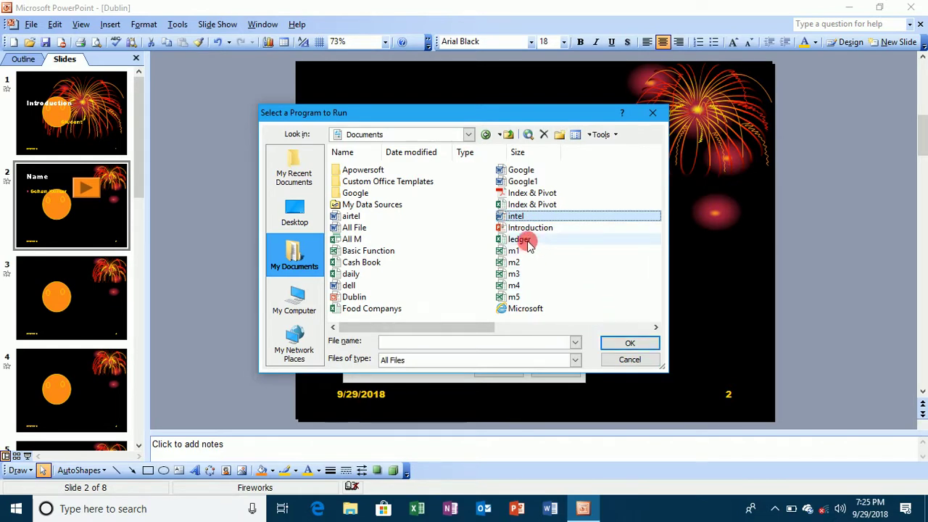
pyautogui.click(523, 239)
pyautogui.click(628, 343)
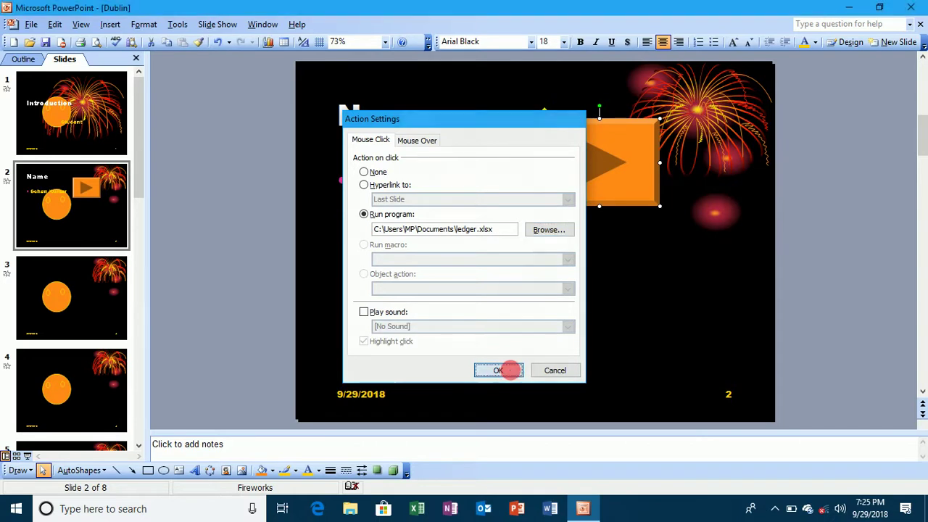
pyautogui.click(508, 371)
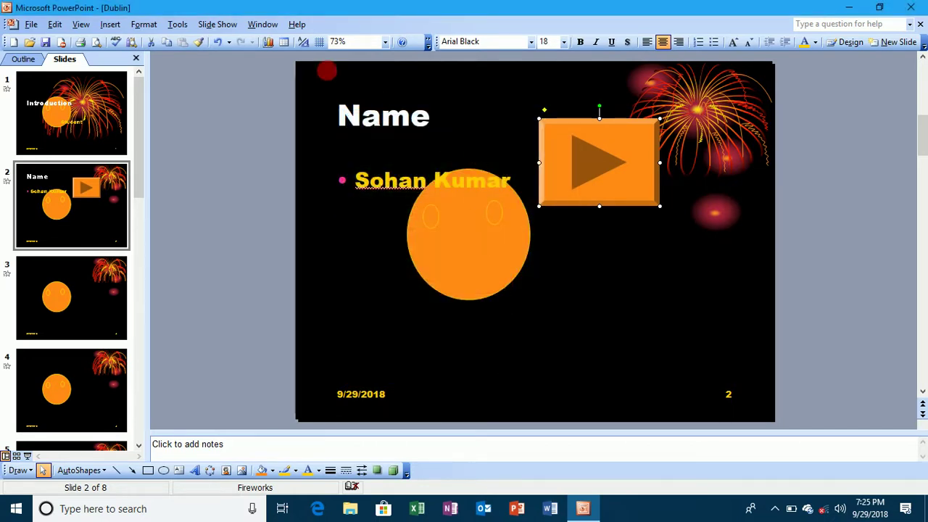
pyautogui.click(222, 24)
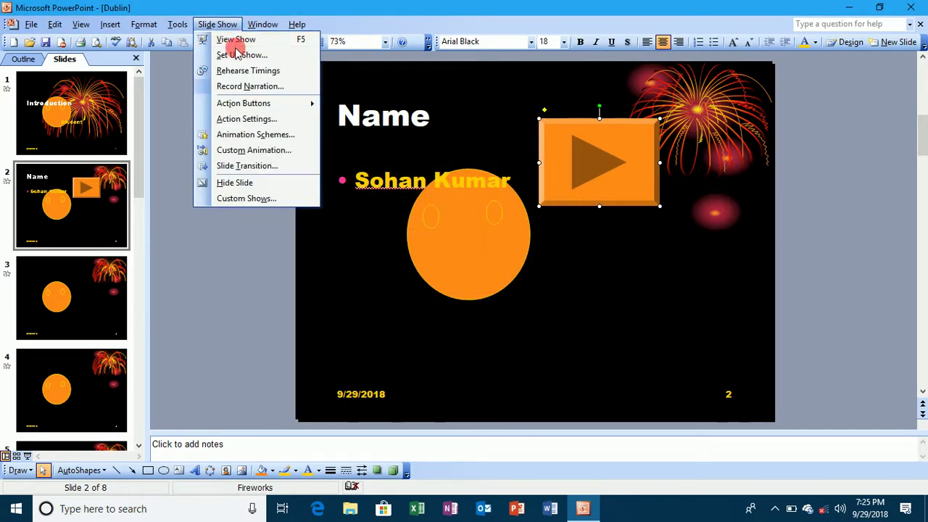
pyautogui.click(233, 39)
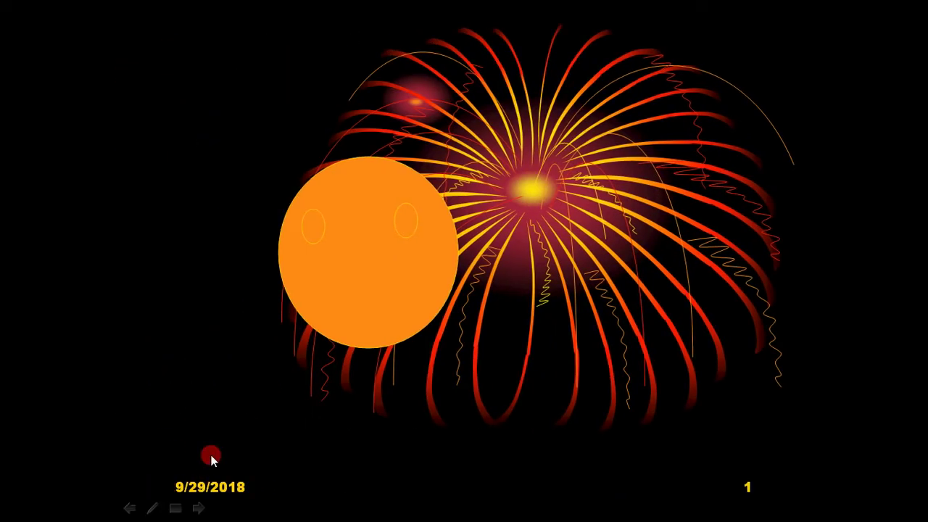
pyautogui.click(200, 509)
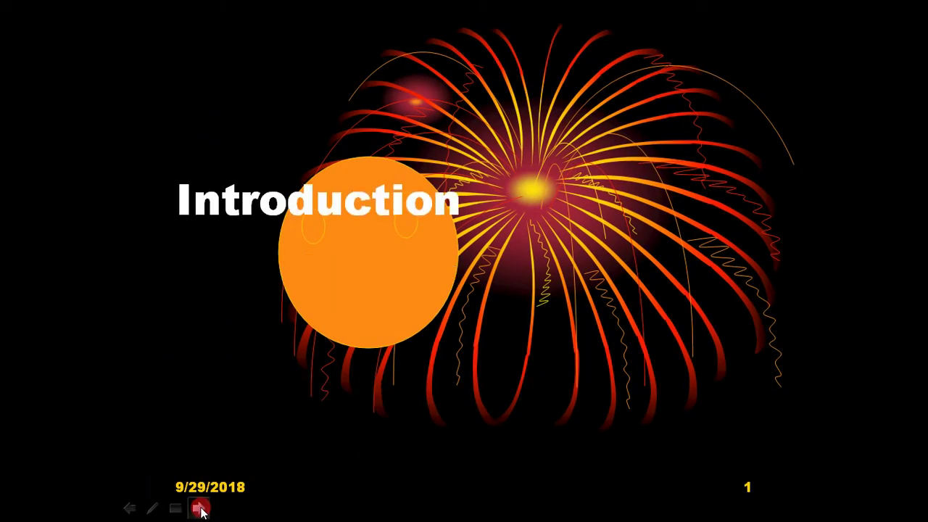
pyautogui.click(200, 509)
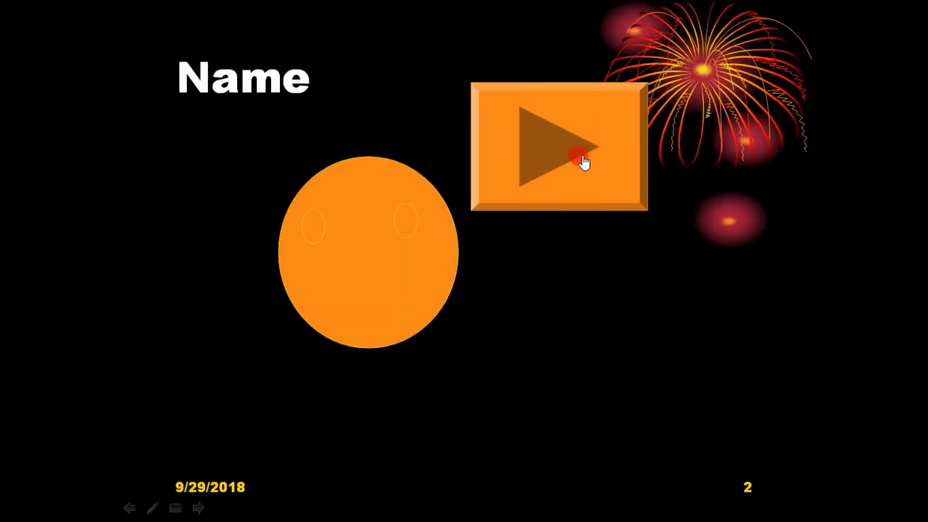
pyautogui.click(585, 161)
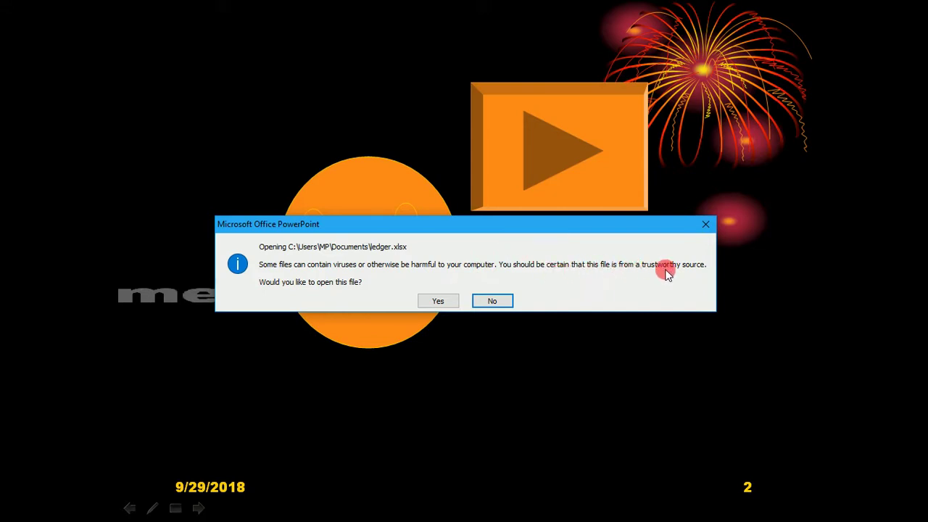
pyautogui.click(438, 303)
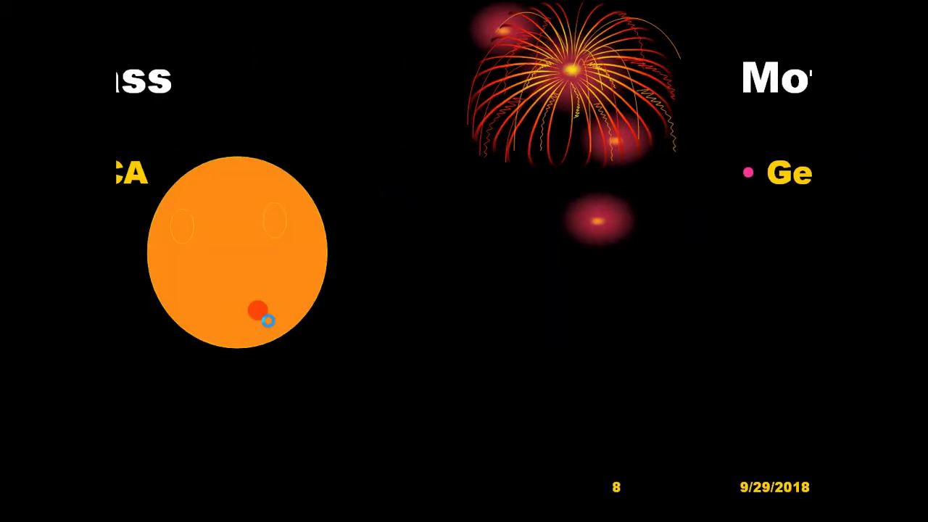
pyautogui.click(258, 310)
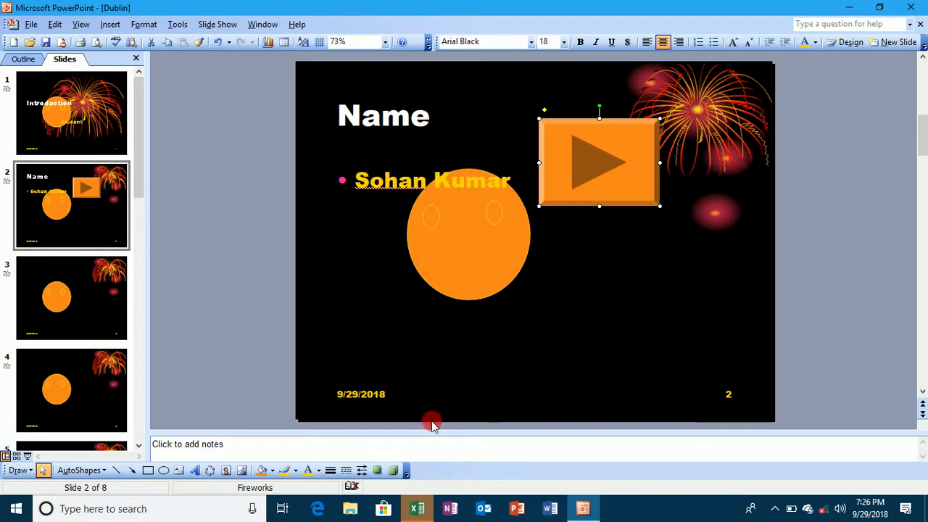
pyautogui.click(418, 510)
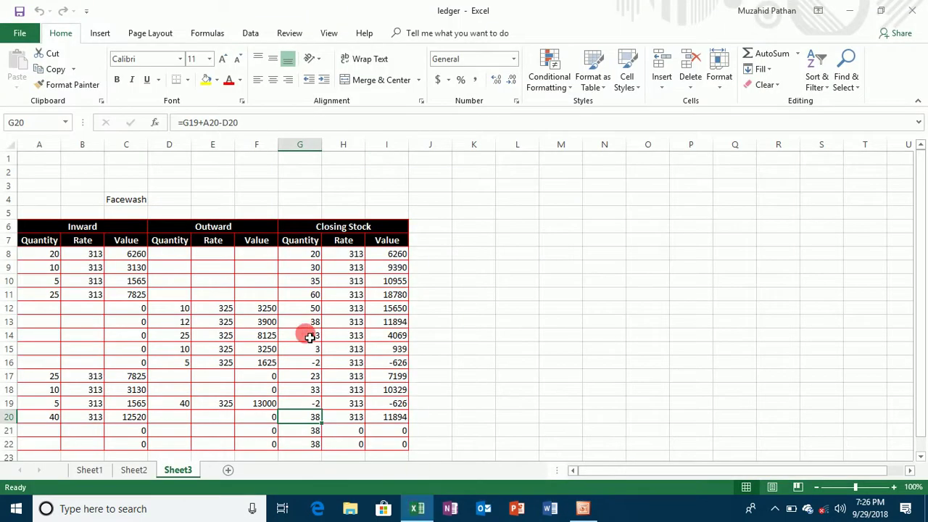
pyautogui.click(294, 322)
pyautogui.click(137, 470)
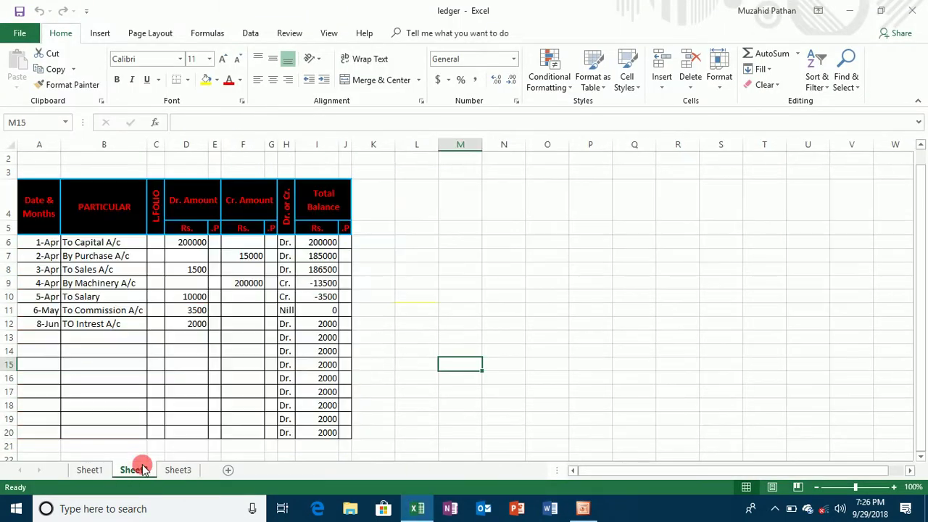
pyautogui.click(155, 208)
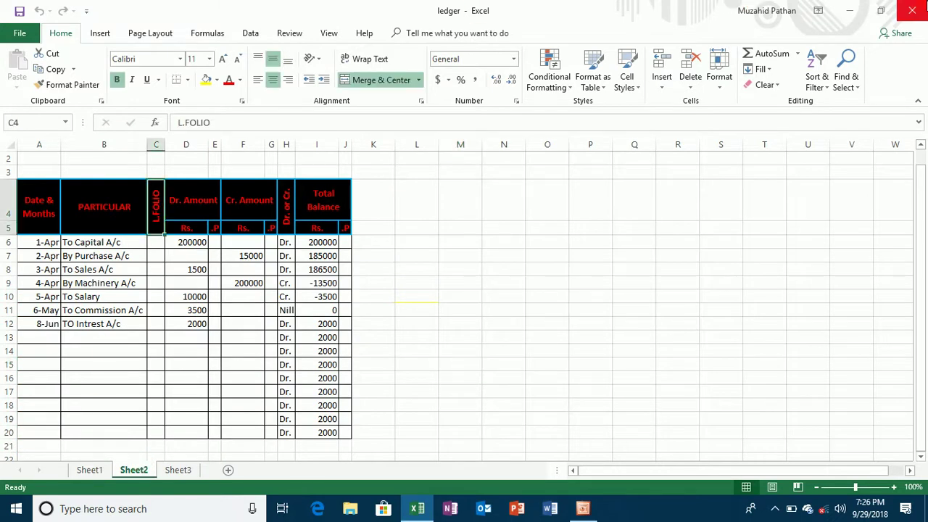
pyautogui.click(918, 8)
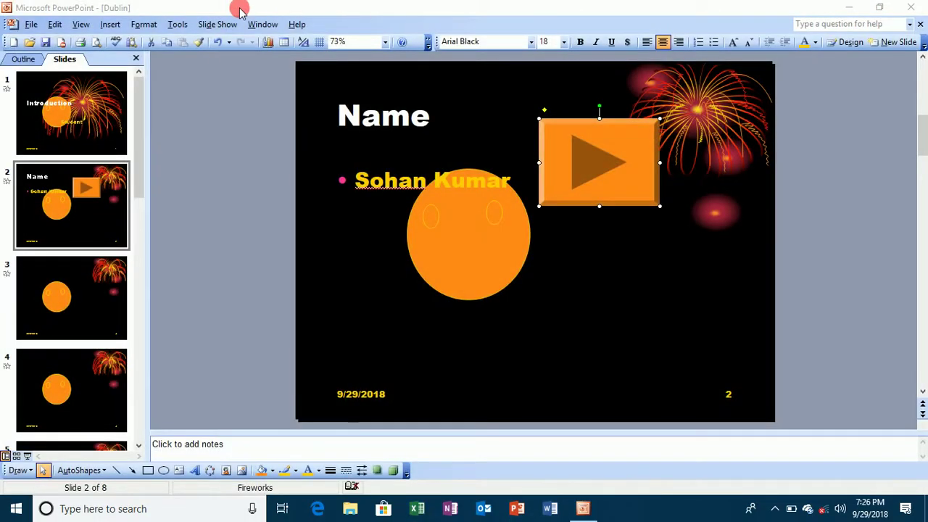
# Set the play button's click action to None so it no longer links anywhere.
pyautogui.click(213, 31)
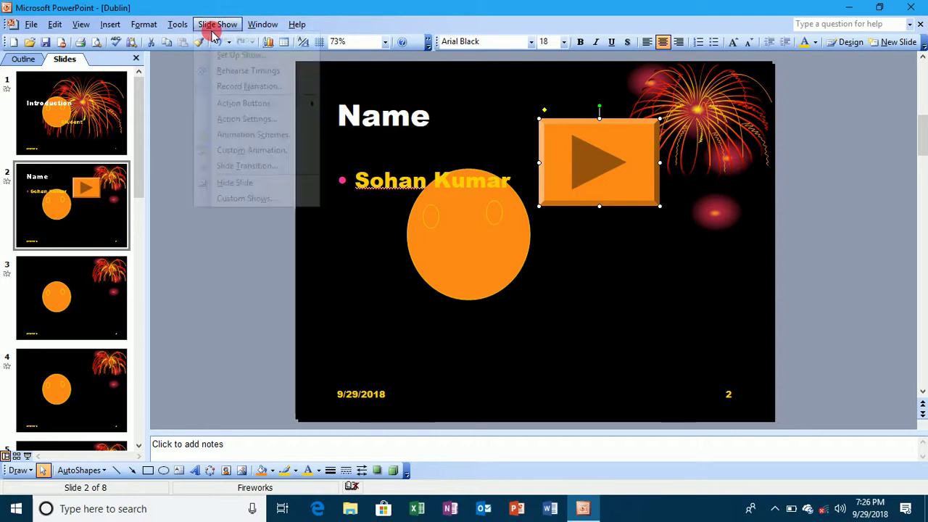
pyautogui.click(246, 118)
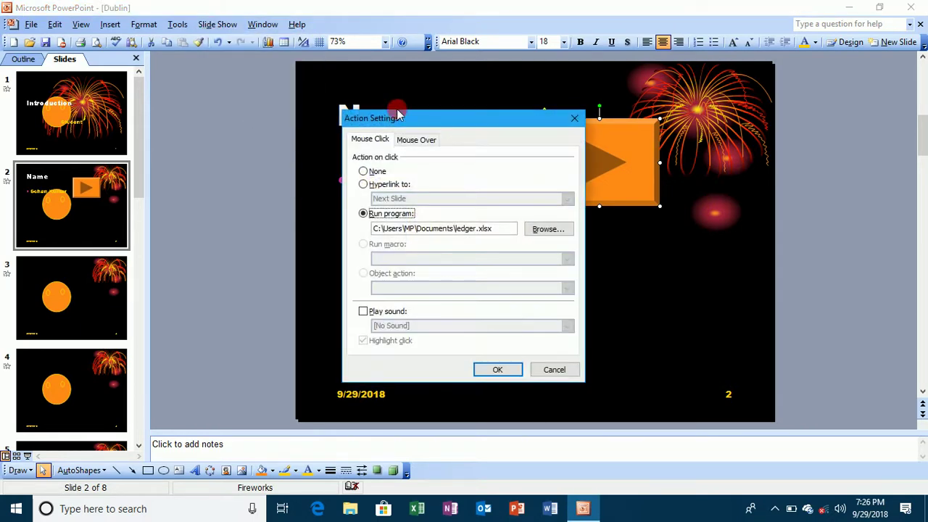
pyautogui.click(369, 172)
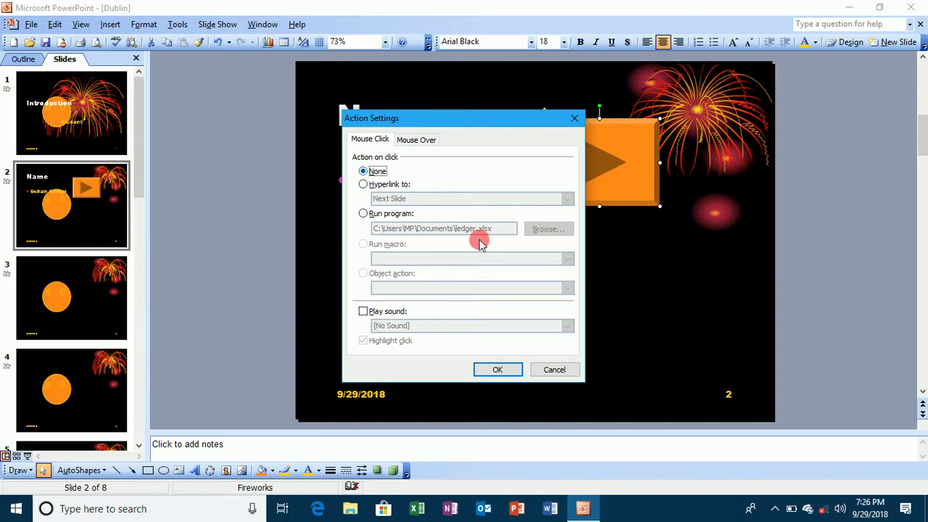
pyautogui.click(498, 369)
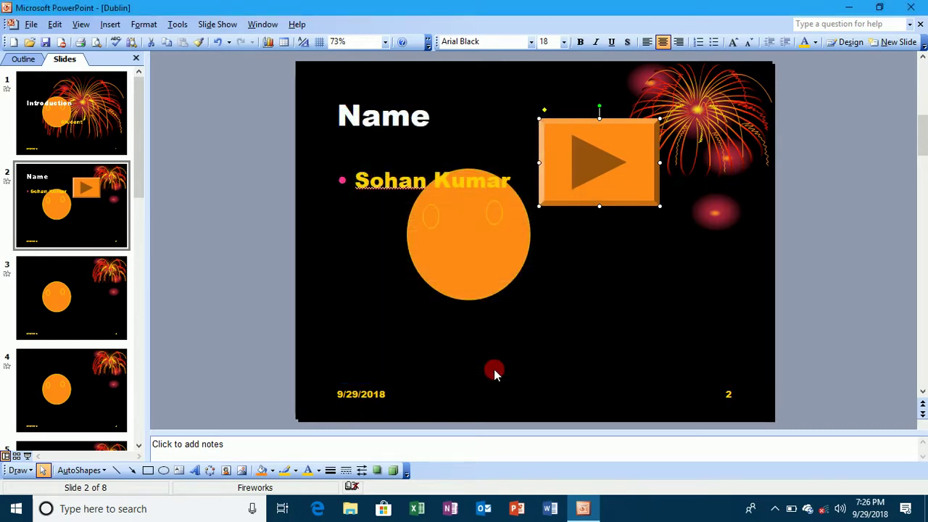
# Browse slides 4, 2 and 3, then return to slide 2 and select the Name title.
pyautogui.click(222, 25)
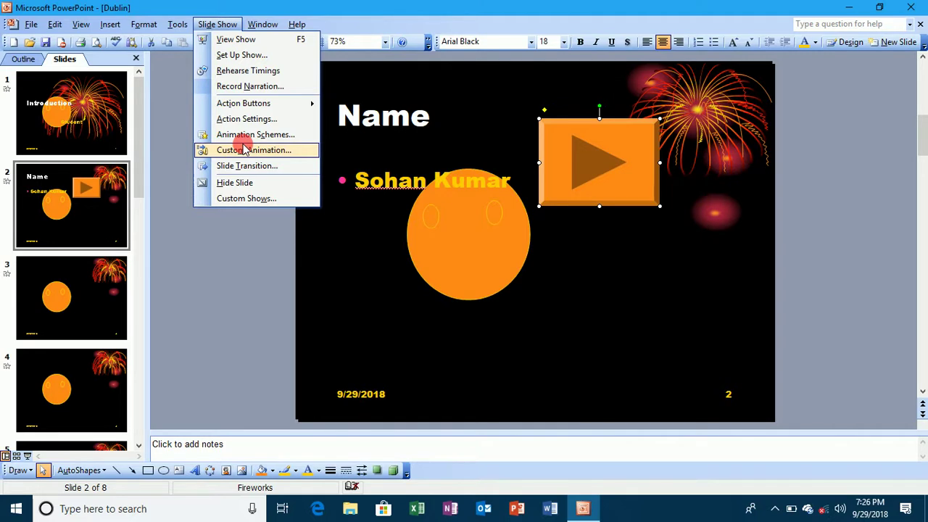
pyautogui.click(50, 392)
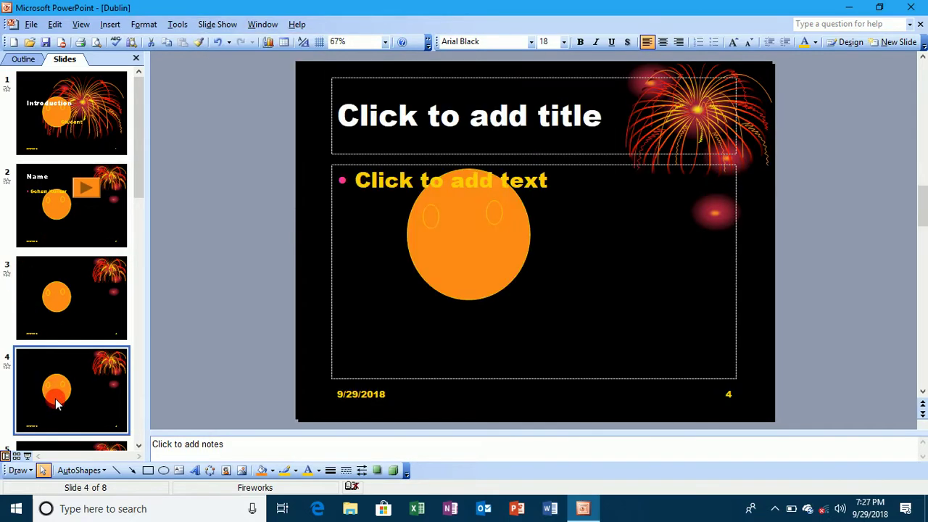
pyautogui.click(93, 206)
pyautogui.click(87, 278)
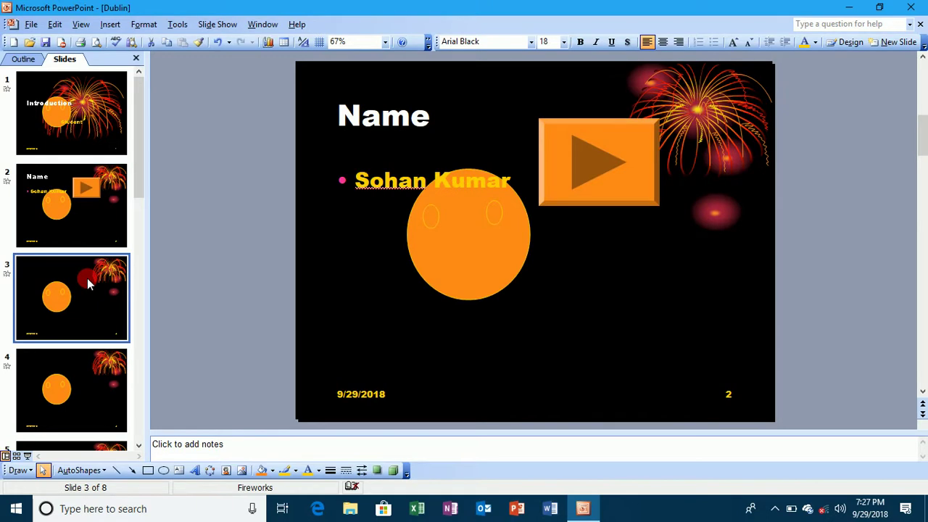
pyautogui.click(122, 188)
pyautogui.moveTo(388, 119); pyautogui.dragTo(371, 109)
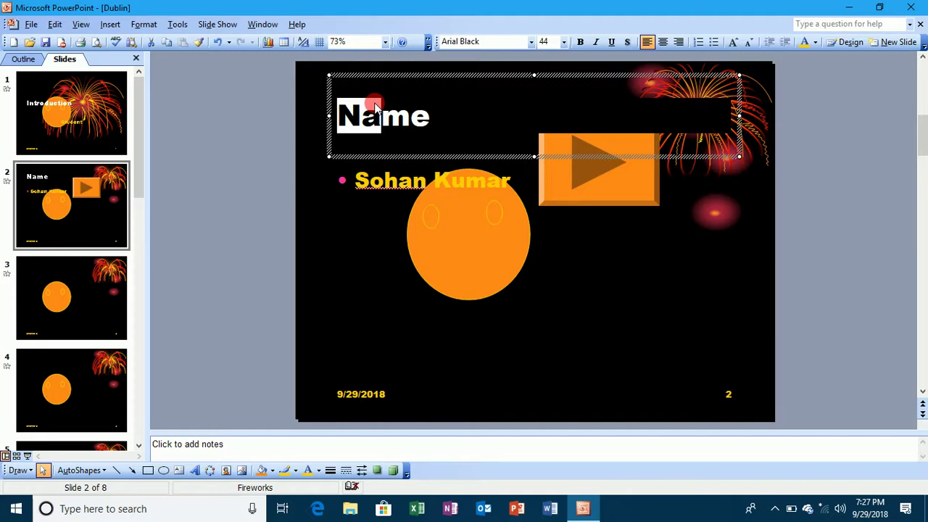
# In the Custom Animation pane, check slide 2's animated objects and select the Name title.
pyautogui.click(218, 24)
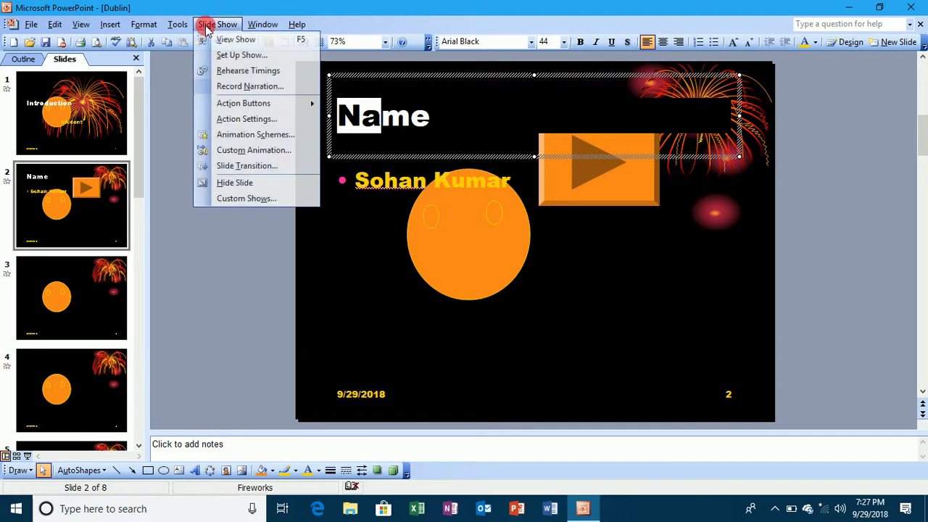
pyautogui.click(239, 152)
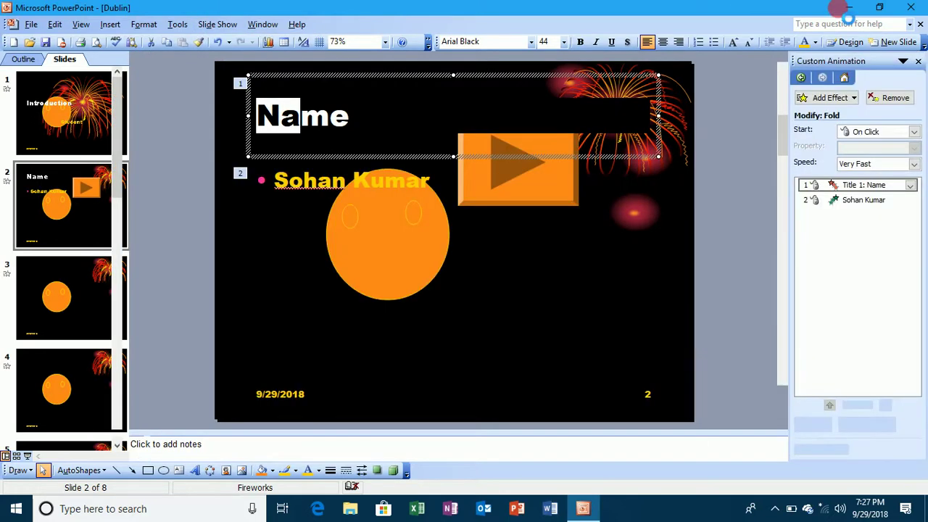
pyautogui.click(558, 330)
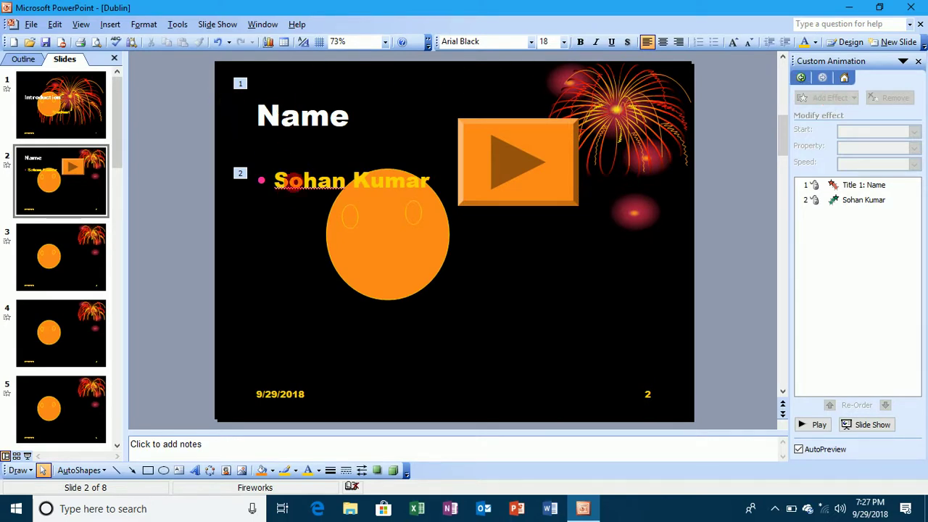
pyautogui.click(510, 152)
pyautogui.click(404, 254)
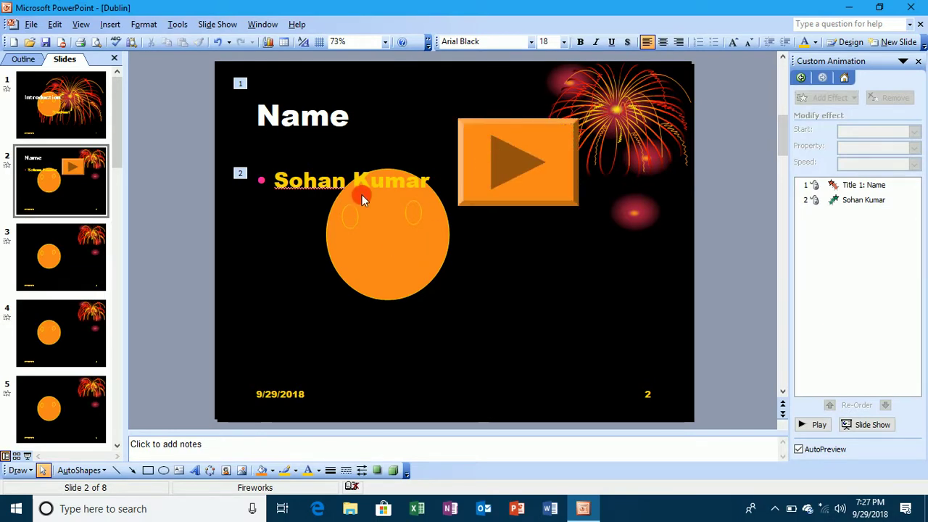
pyautogui.click(349, 185)
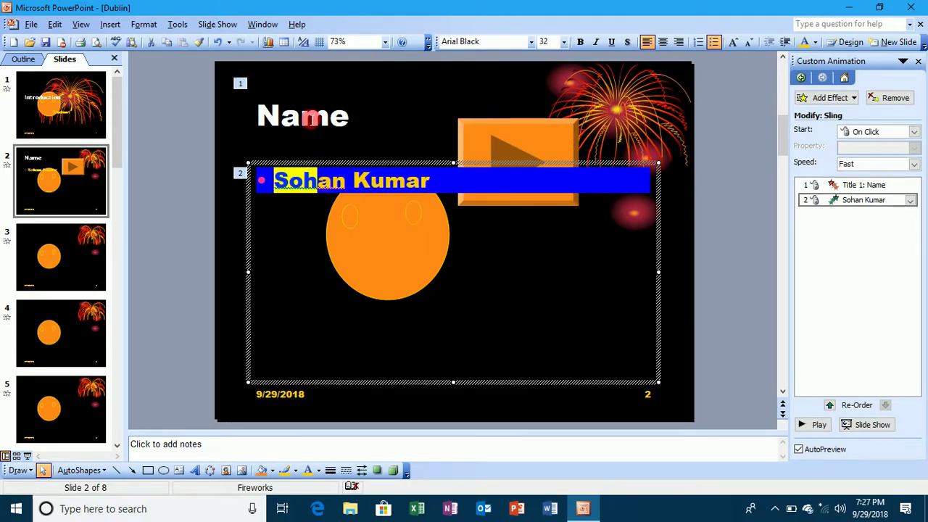
pyautogui.click(306, 114)
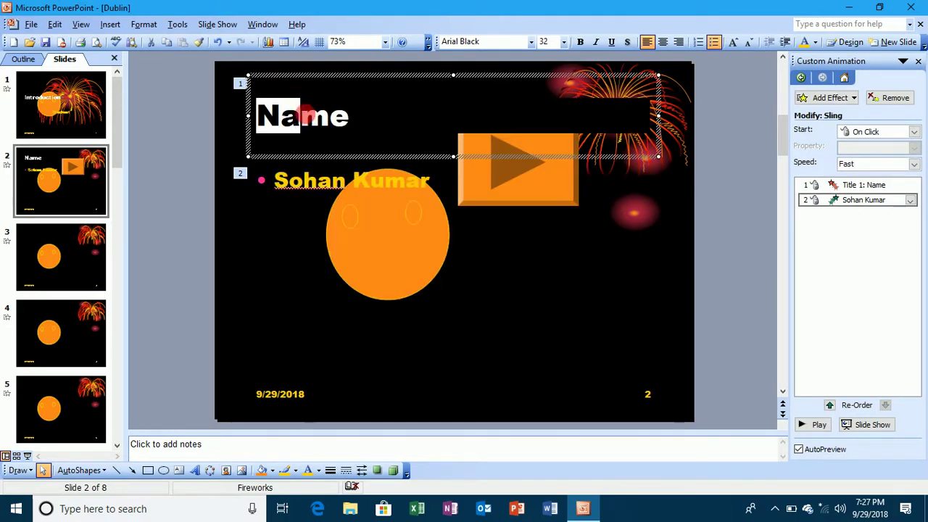
# Add a Spin emphasis effect to the Name title.
pyautogui.click(822, 97)
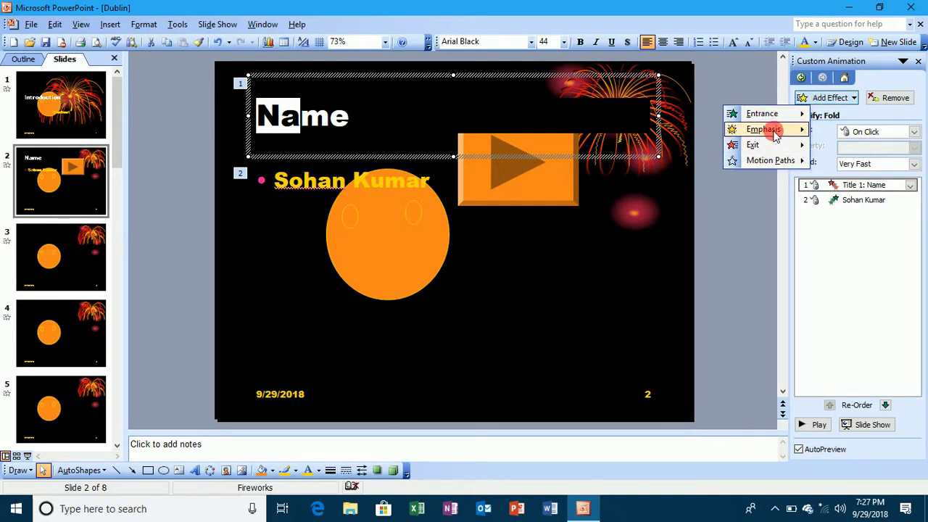
pyautogui.moveTo(775, 134)
pyautogui.click(849, 193)
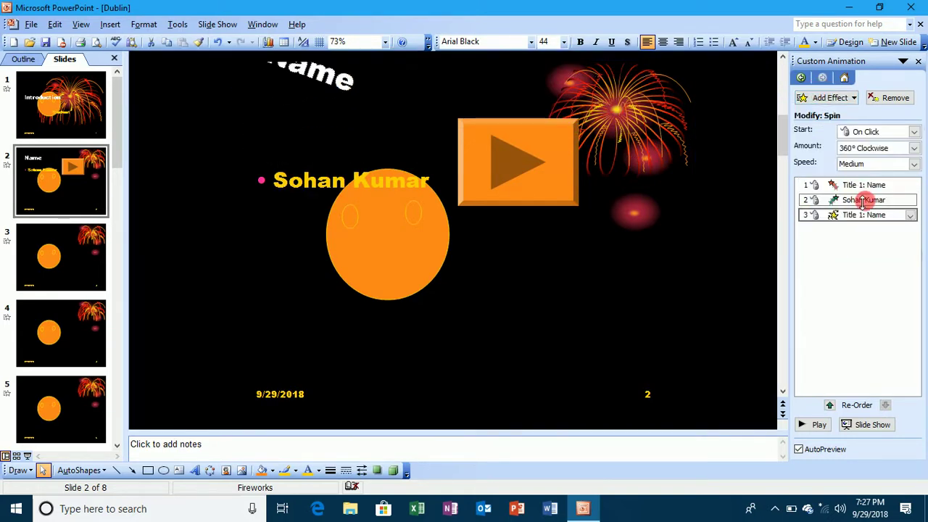
pyautogui.click(222, 25)
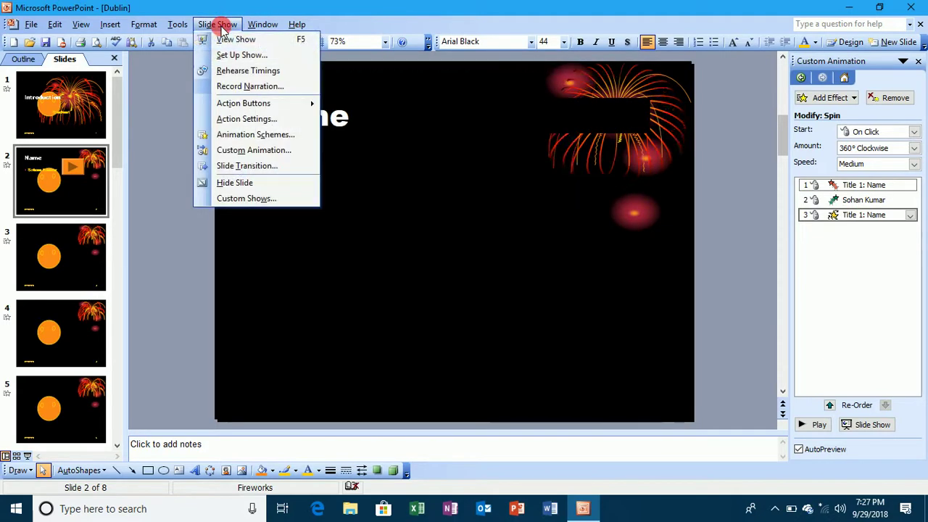
# Preview the Fade in all, Brush on underline, Highlights and Ellipse motion animation schemes.
pyautogui.click(250, 135)
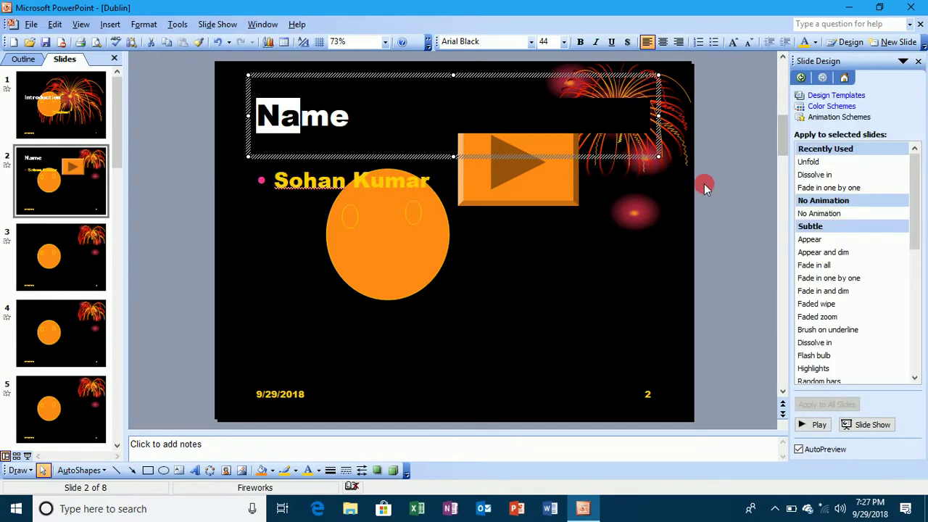
pyautogui.click(850, 251)
pyautogui.click(830, 266)
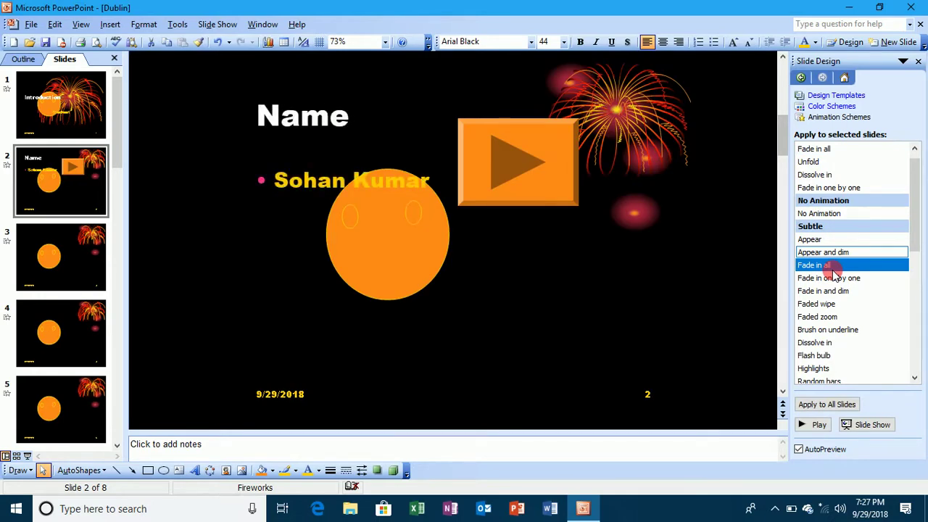
pyautogui.click(835, 330)
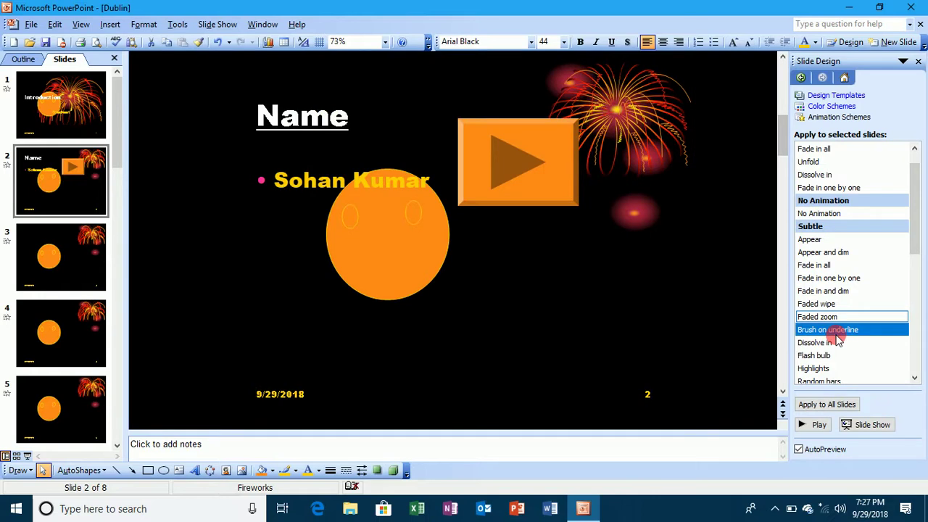
pyautogui.click(819, 369)
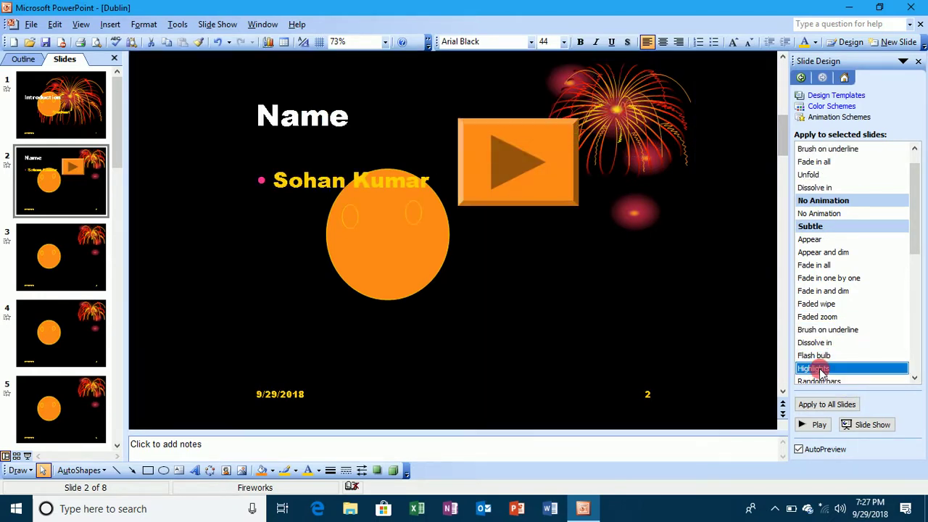
pyautogui.moveTo(917, 201); pyautogui.dragTo(904, 319)
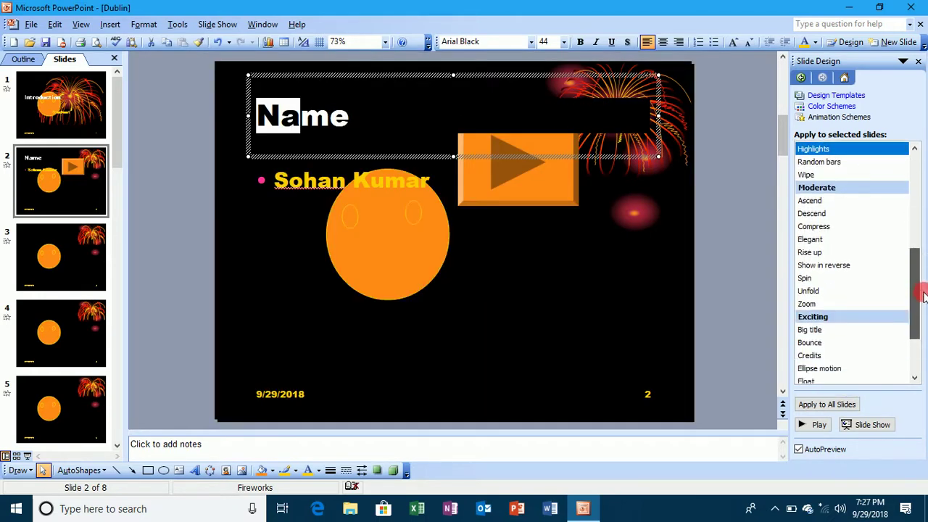
pyautogui.click(816, 304)
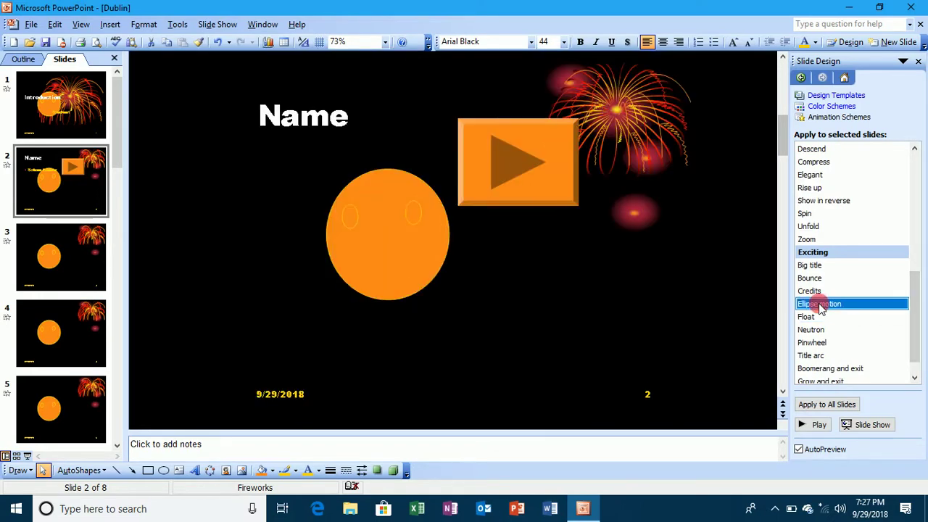
# Apply the Title arc scheme to slide 2 and replay its preview.
pyautogui.click(802, 355)
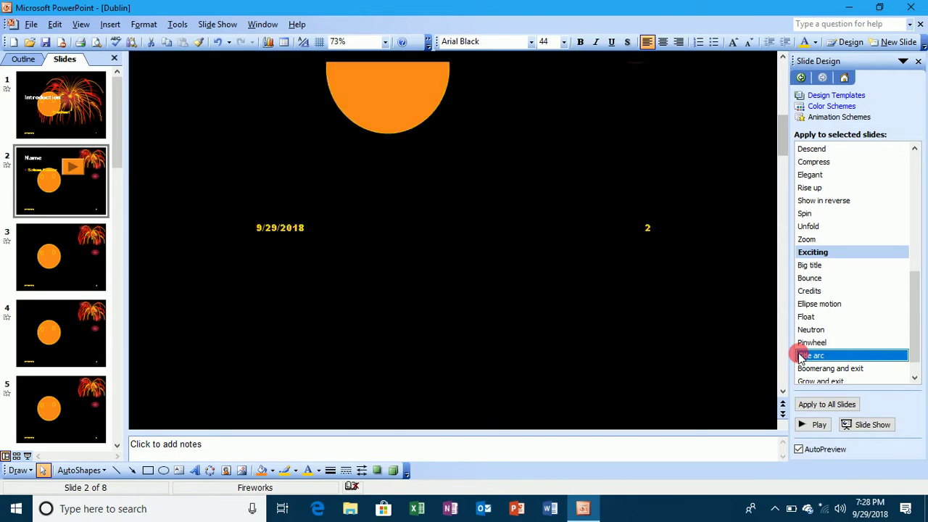
pyautogui.click(821, 425)
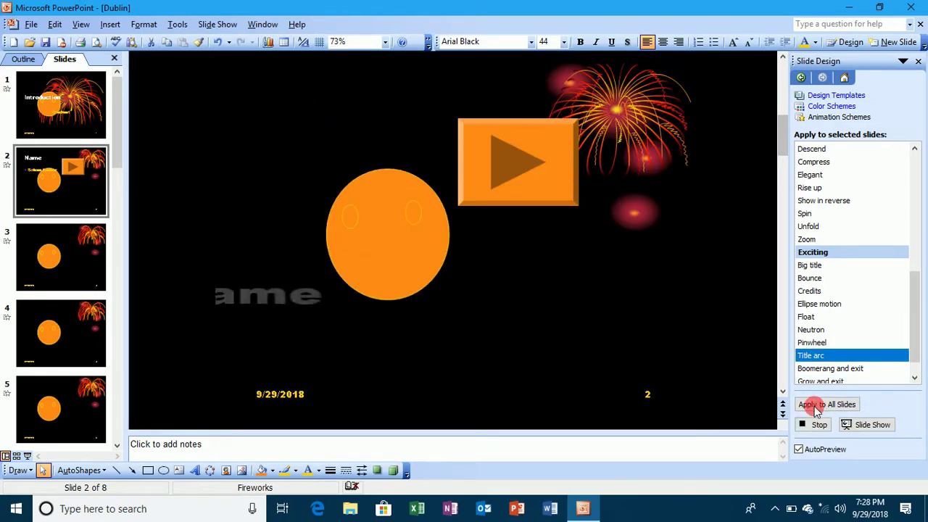
pyautogui.click(222, 25)
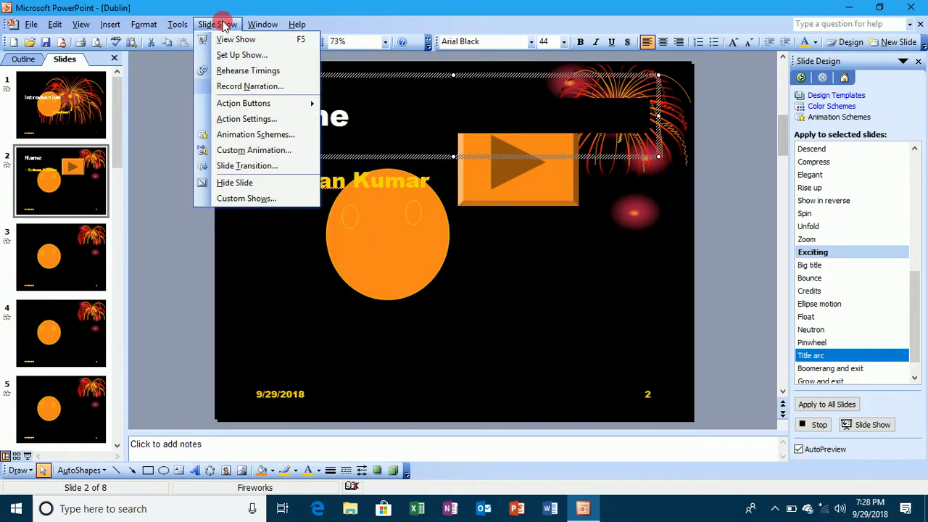
# Preview transitions such as Box Out, Comb Vertical, Cover Down, Checkerboard Down and Split Horizontal Out.
pyautogui.click(247, 167)
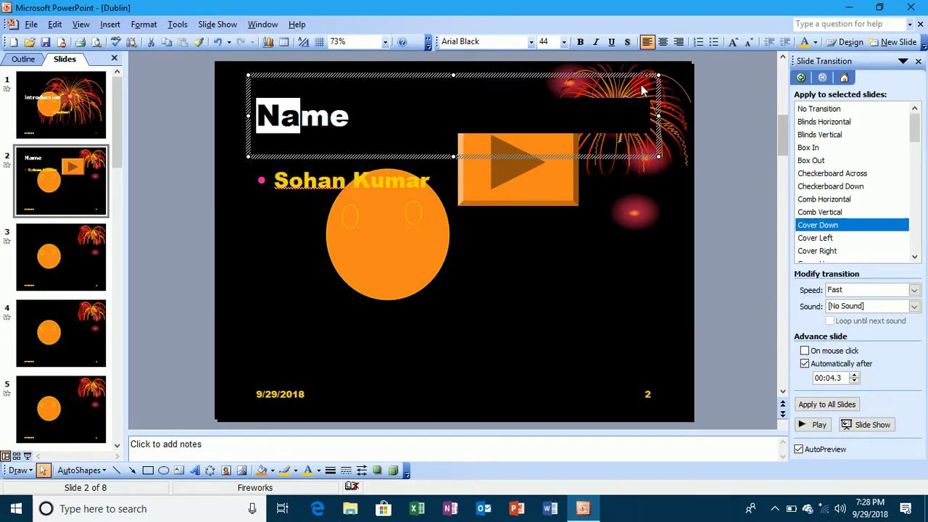
pyautogui.click(813, 160)
pyautogui.click(817, 212)
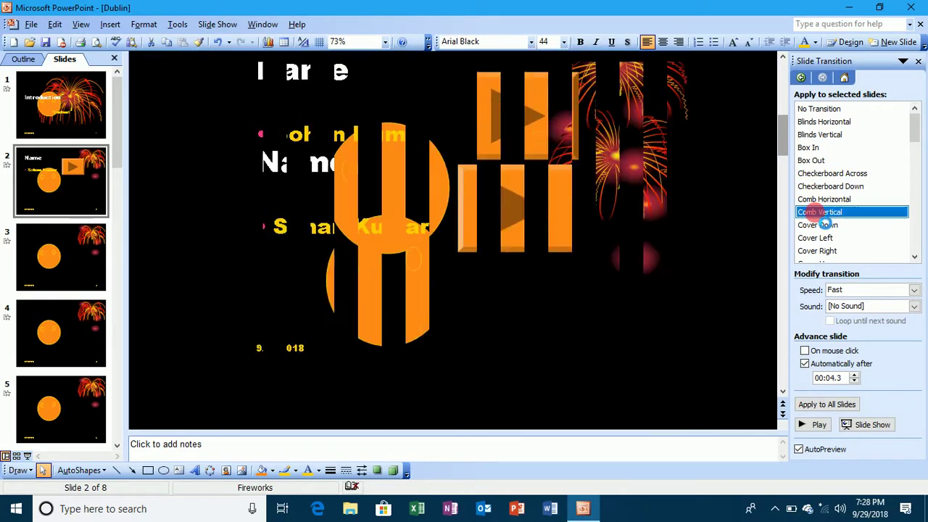
pyautogui.click(823, 238)
pyautogui.click(820, 225)
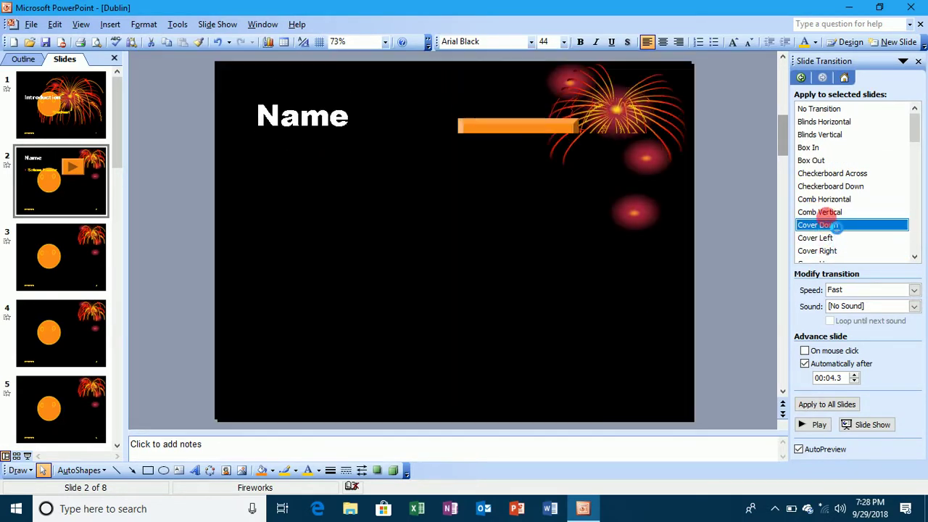
pyautogui.click(823, 211)
pyautogui.click(841, 186)
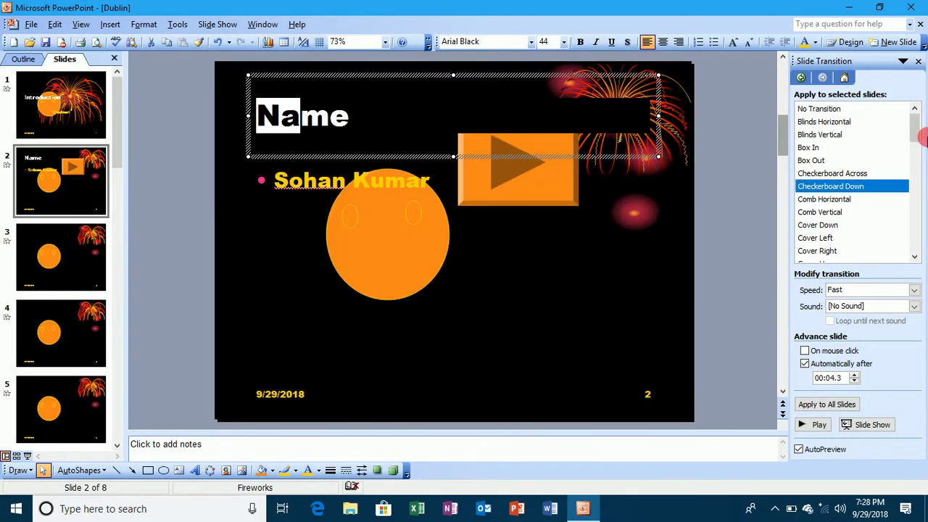
pyautogui.scroll(-10, 848, 200)
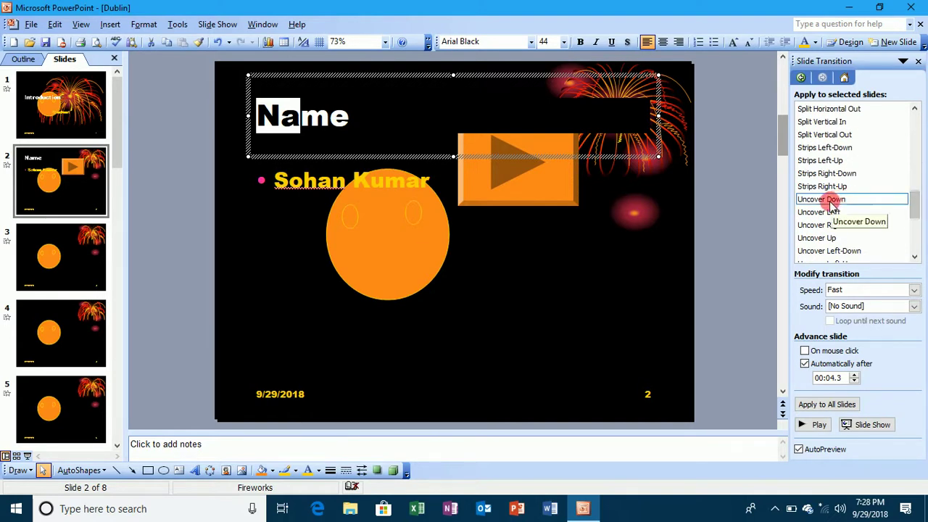
pyautogui.click(850, 201)
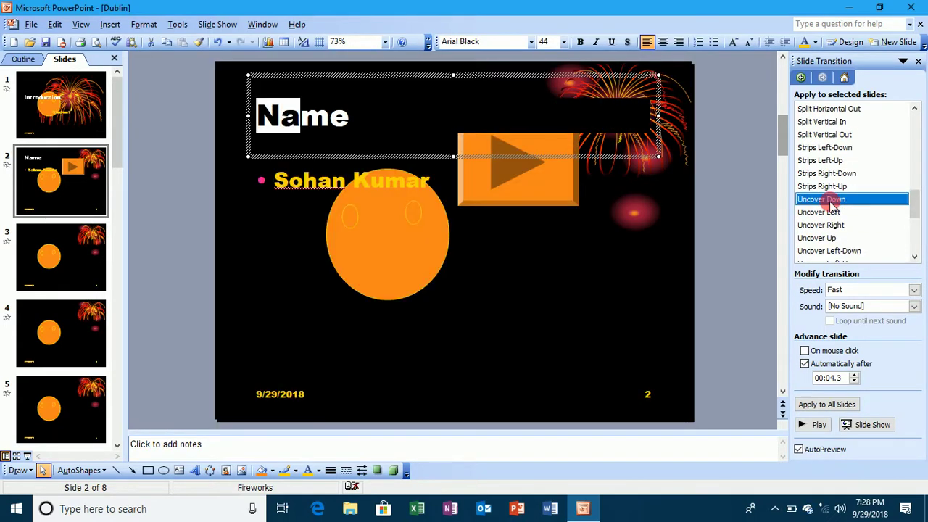
pyautogui.click(830, 135)
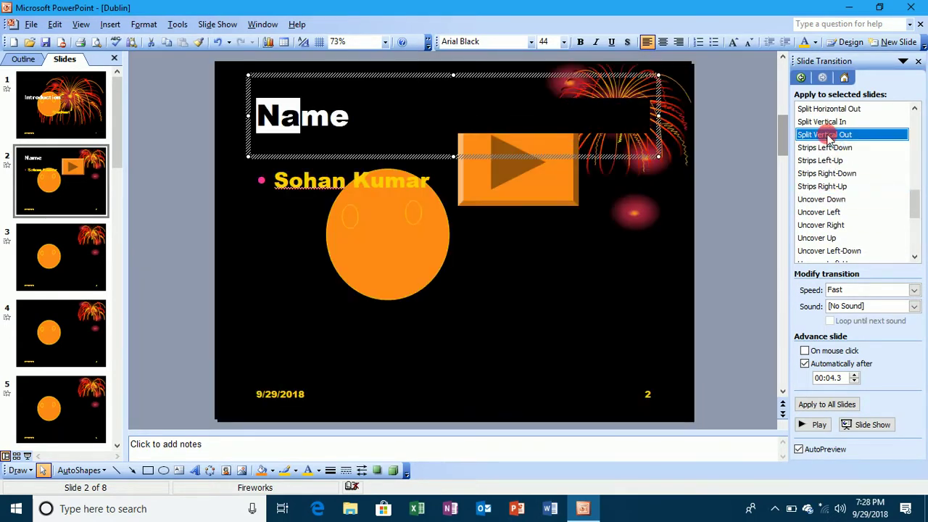
pyautogui.click(831, 110)
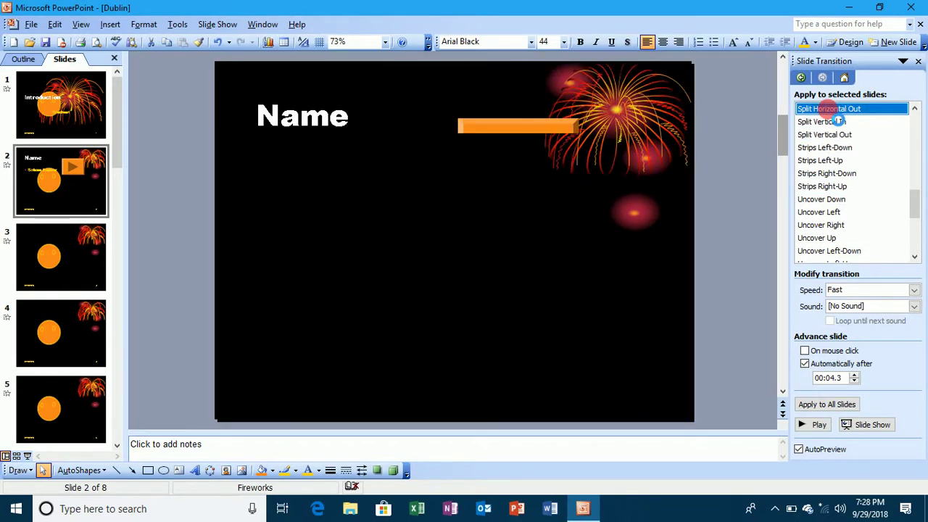
# Choose the Uncover Left-Down transition at Medium speed with the Chime sound.
pyautogui.click(847, 253)
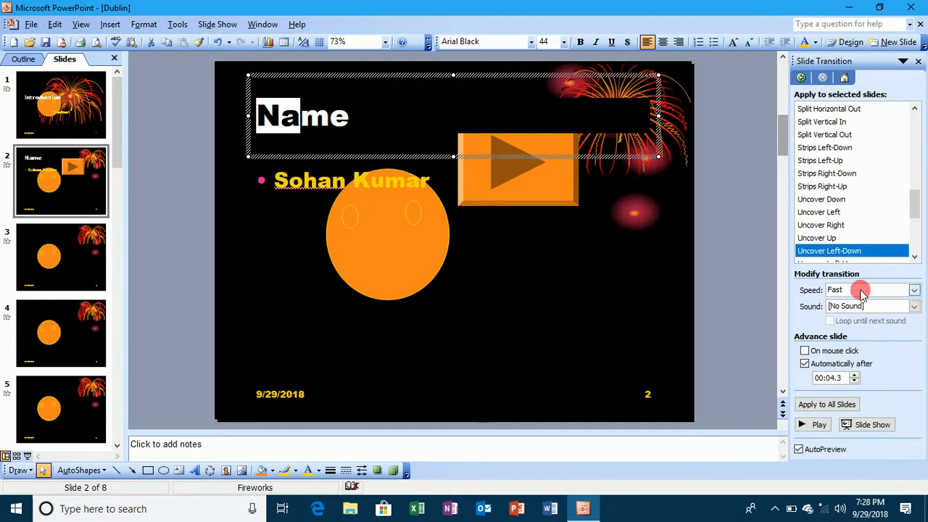
pyautogui.click(858, 290)
pyautogui.click(848, 311)
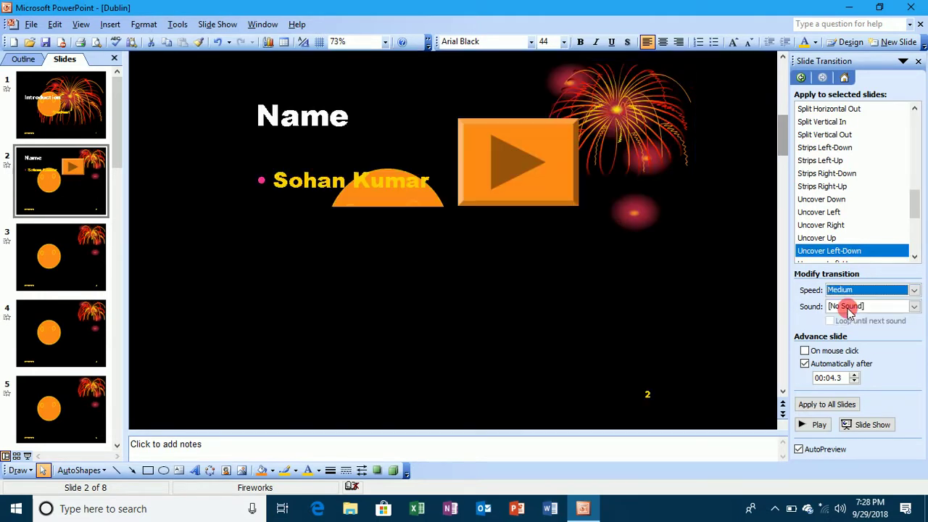
pyautogui.click(850, 308)
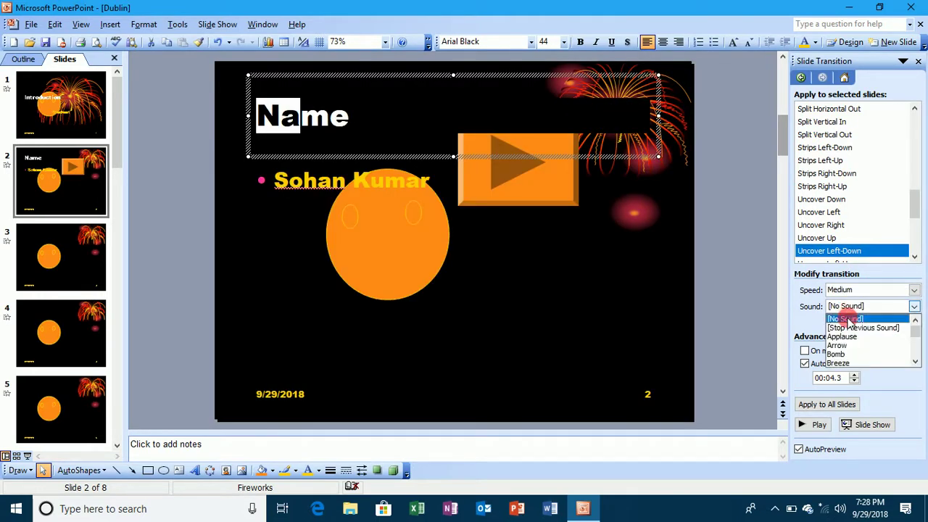
pyautogui.click(848, 347)
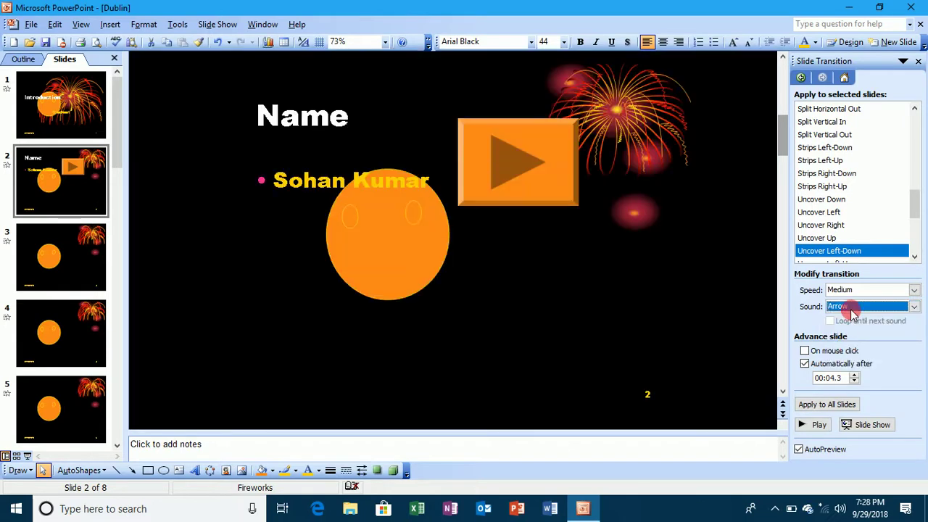
pyautogui.click(852, 307)
pyautogui.click(855, 347)
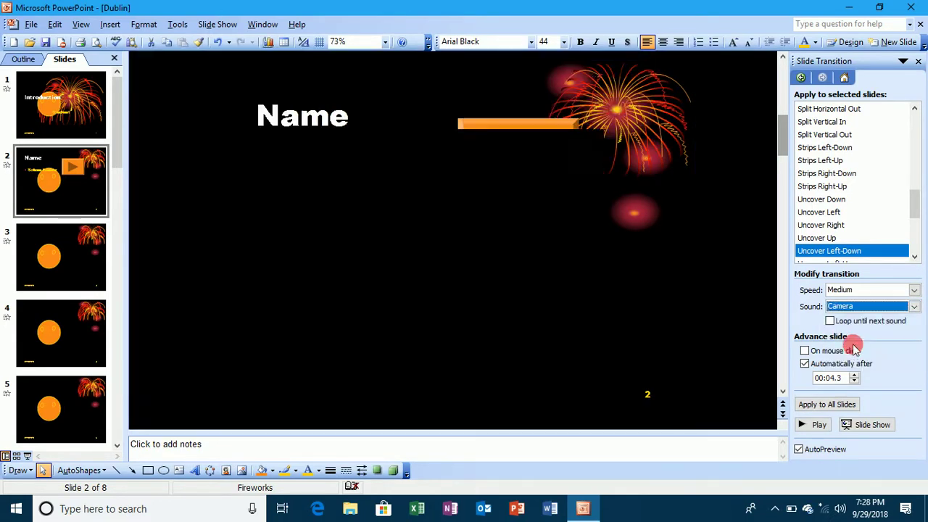
pyautogui.click(859, 308)
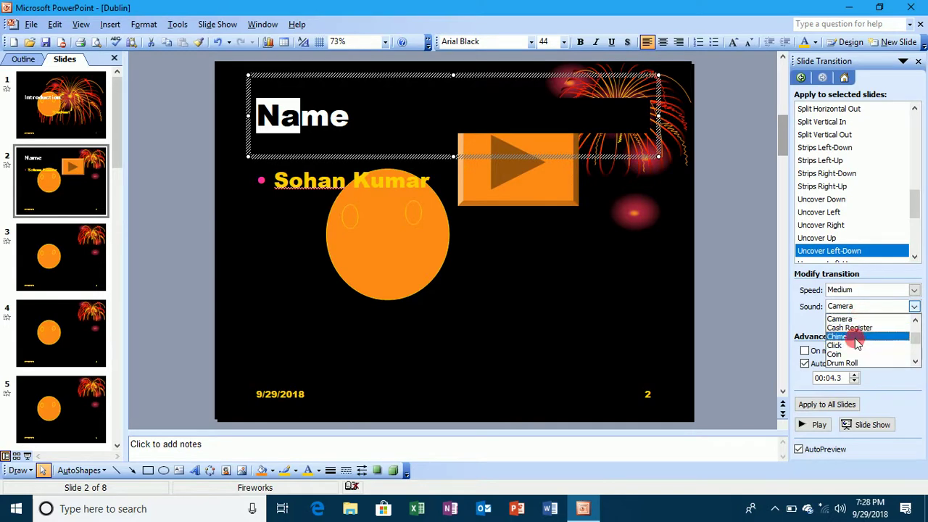
pyautogui.click(858, 337)
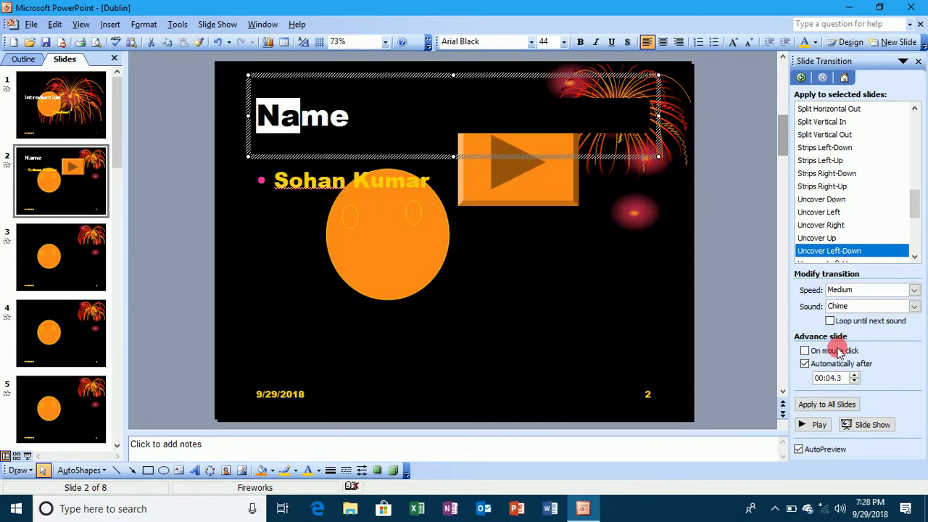
# Set automatic advance after 00:01, apply to all slides, and preview the transition.
pyautogui.click(836, 383)
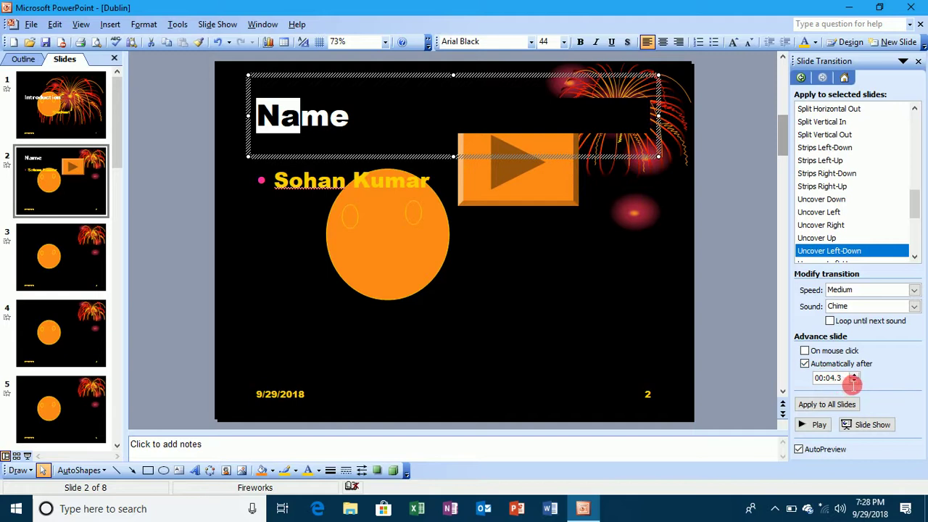
pyautogui.click(855, 382)
pyautogui.click(855, 381)
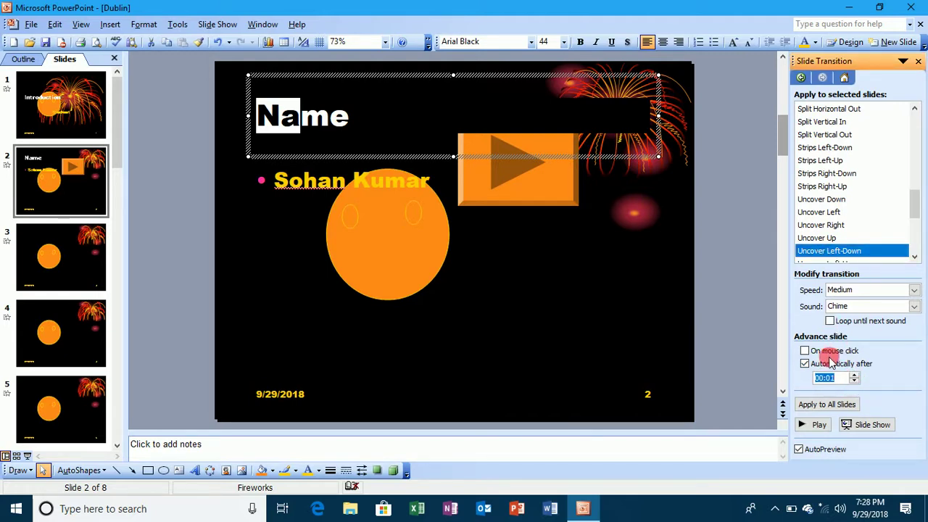
pyautogui.click(825, 408)
pyautogui.click(817, 427)
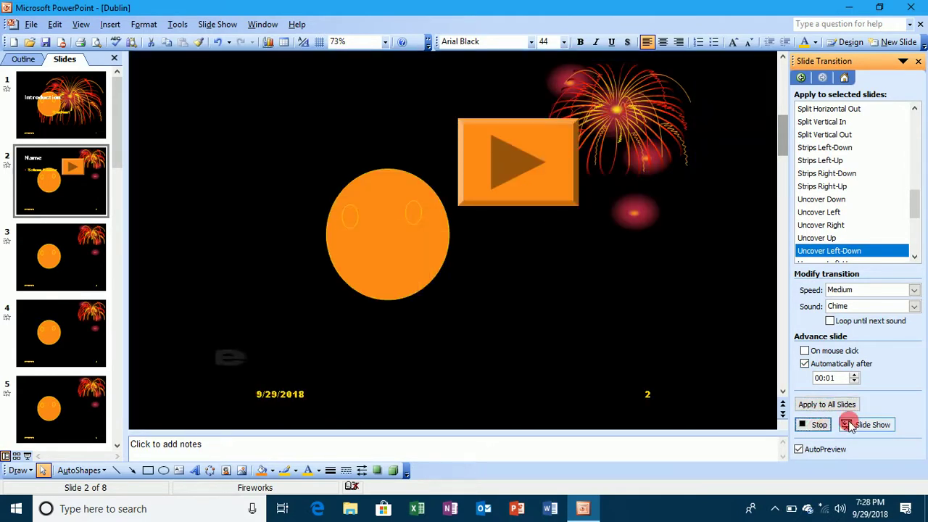
pyautogui.click(872, 425)
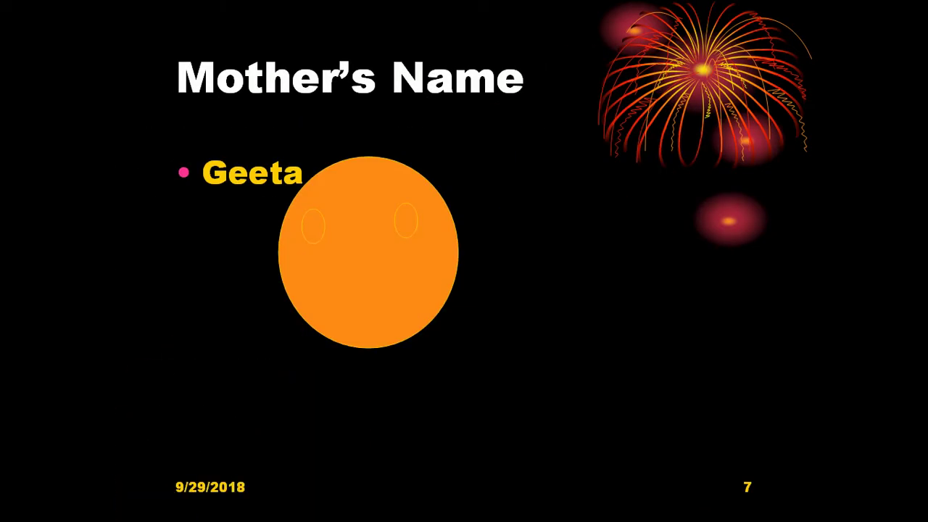
pyautogui.click(872, 426)
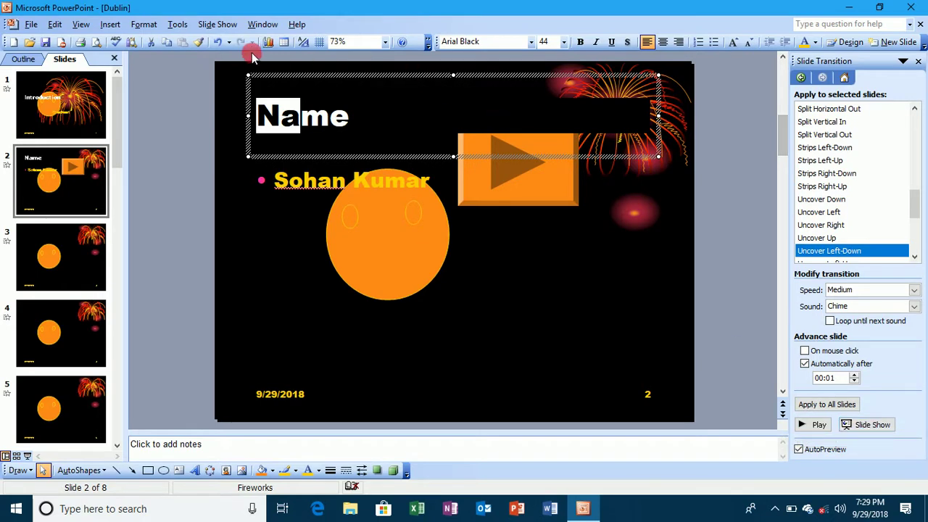
# Select the Introduction slide (slide 1) and mark it as a hidden slide.
pyautogui.click(206, 27)
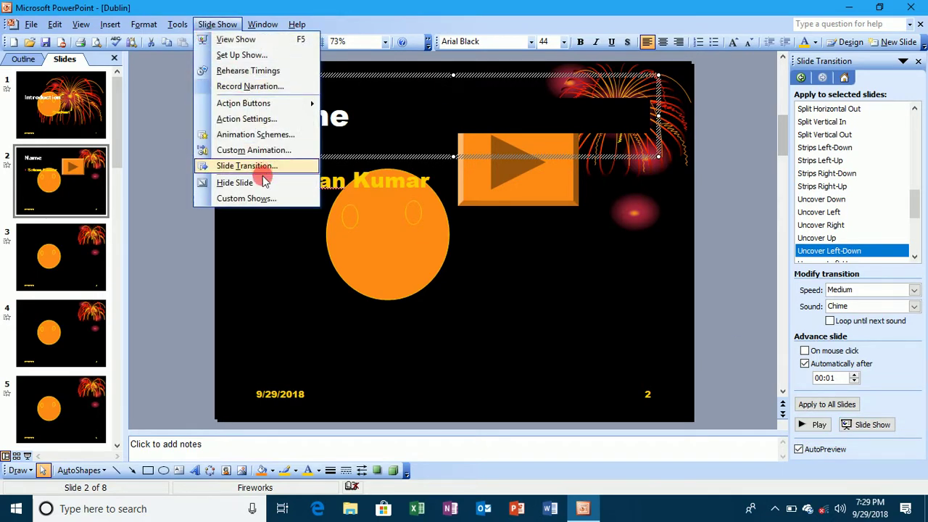
pyautogui.click(268, 195)
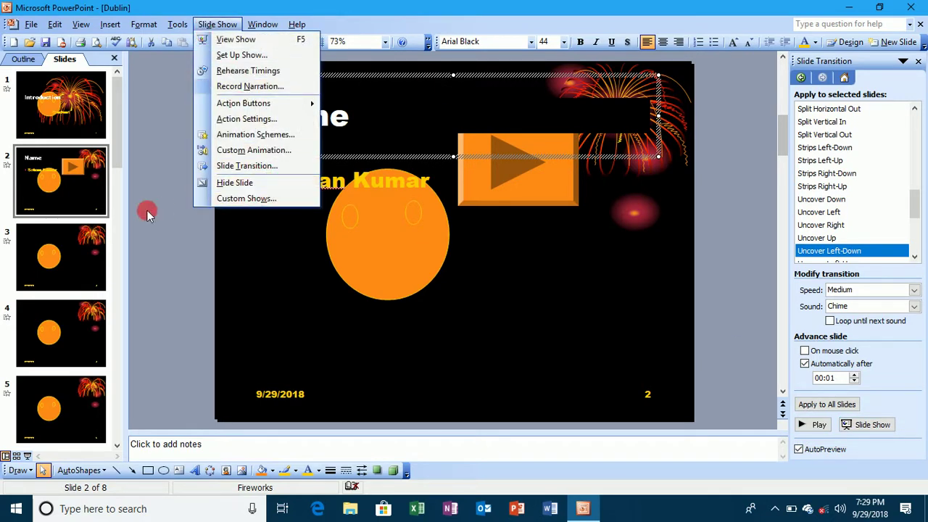
pyautogui.click(56, 105)
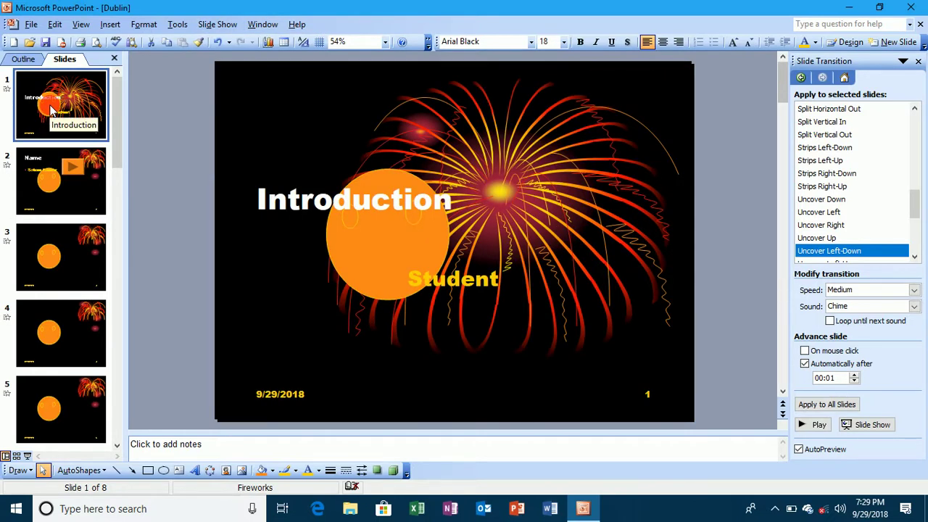
pyautogui.click(218, 24)
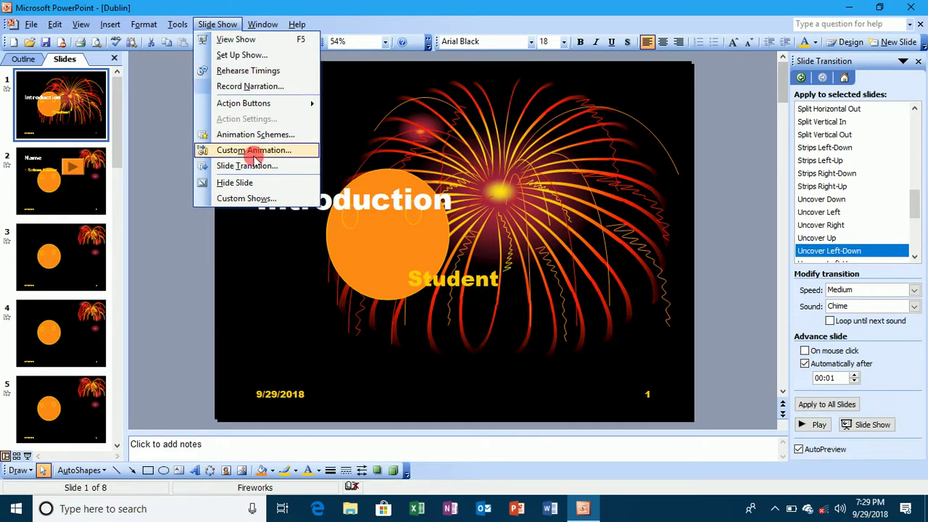
pyautogui.click(246, 183)
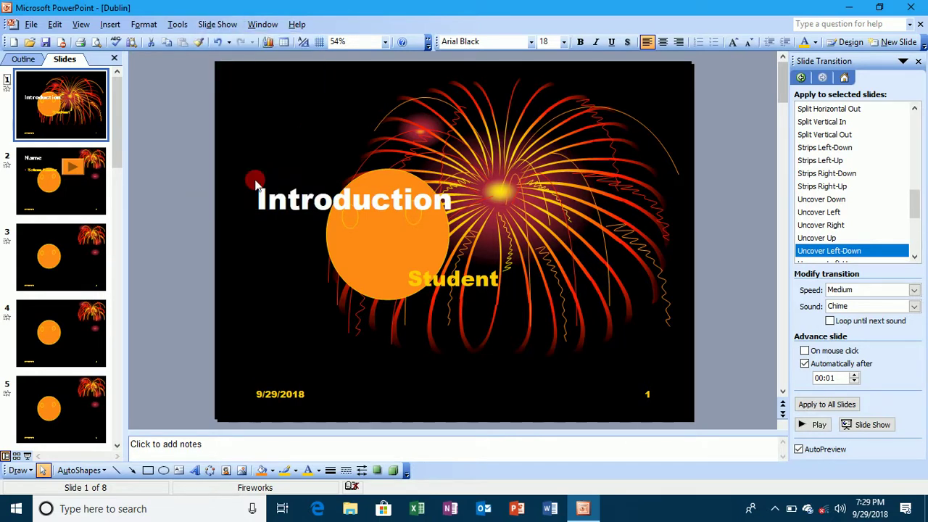
pyautogui.press('F5')
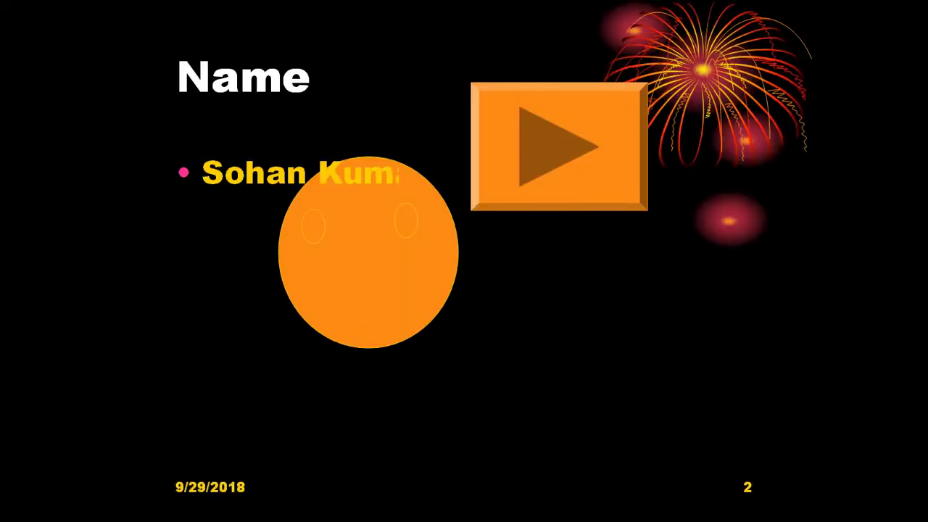
pyautogui.press('Right')
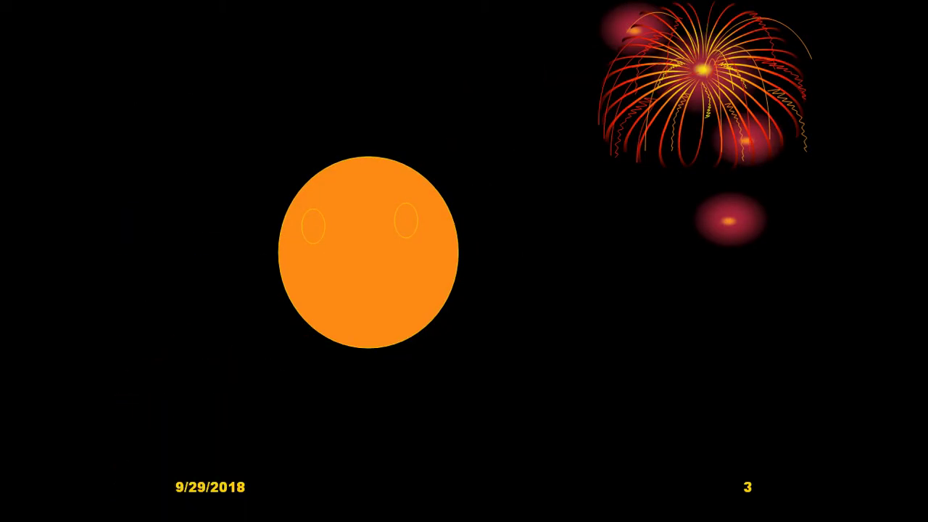
pyautogui.press('Right')
pyautogui.press('Right')
pyautogui.press('Right')
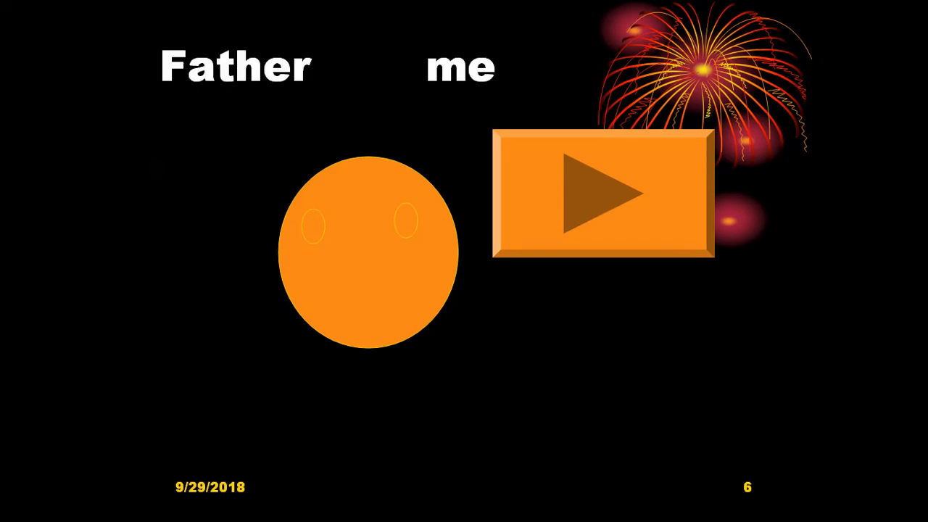
pyautogui.press('Right')
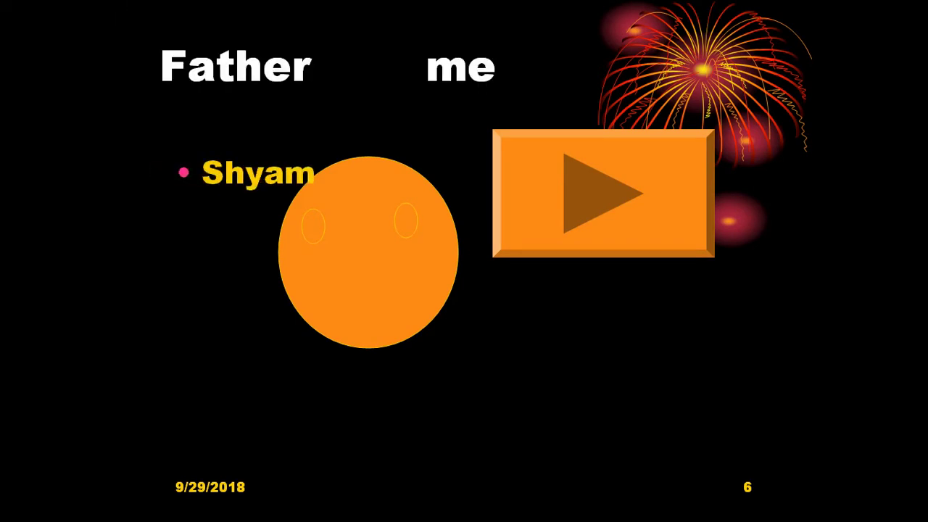
pyautogui.press('Right')
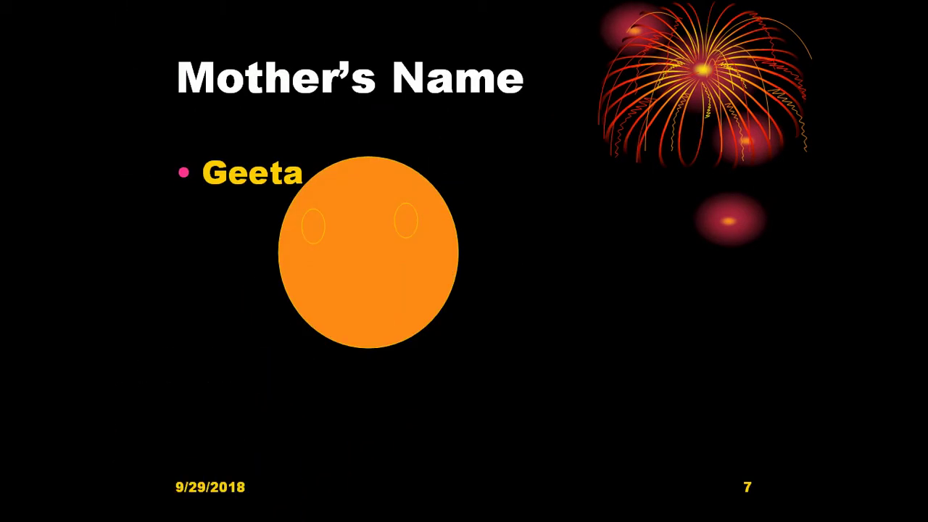
pyautogui.press('Right')
pyautogui.press('Right')
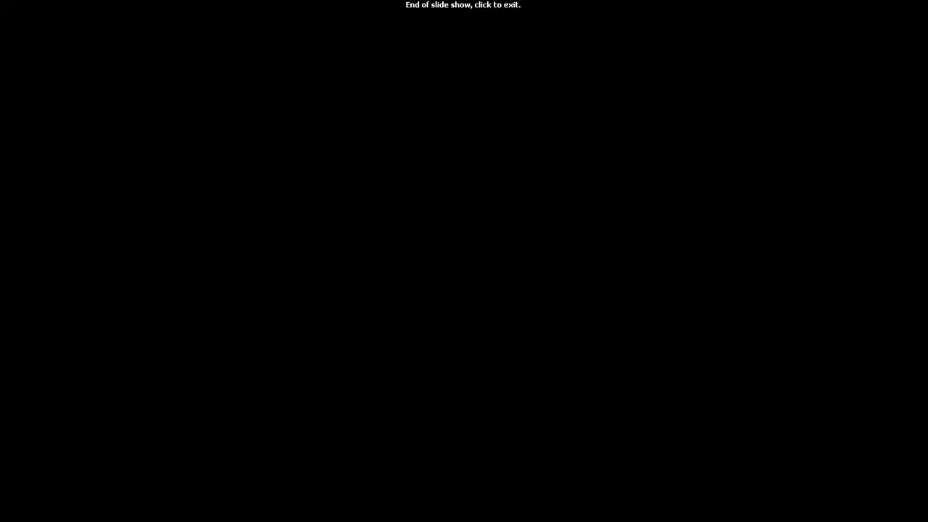
pyautogui.press('Right')
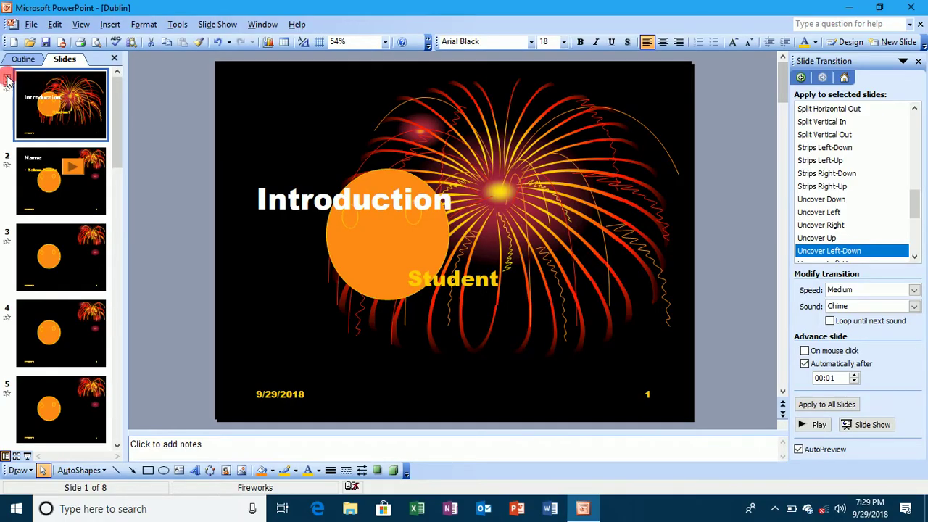
# Select the Introduction slide and turn off its Hide Slide setting.
pyautogui.click(8, 82)
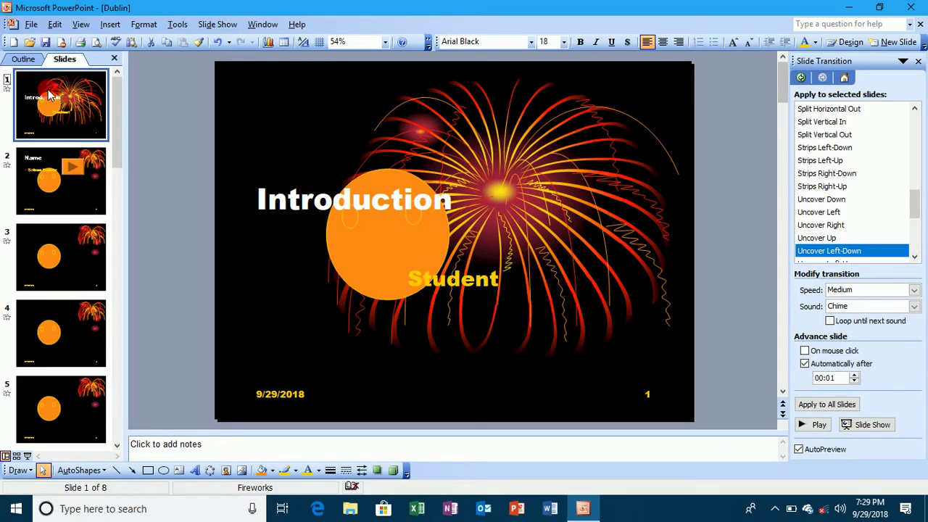
pyautogui.click(222, 24)
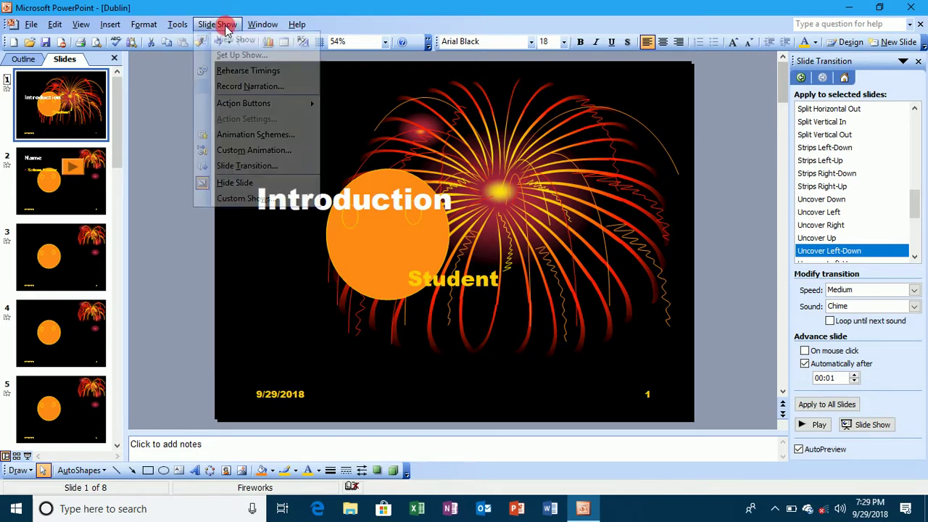
pyautogui.click(243, 184)
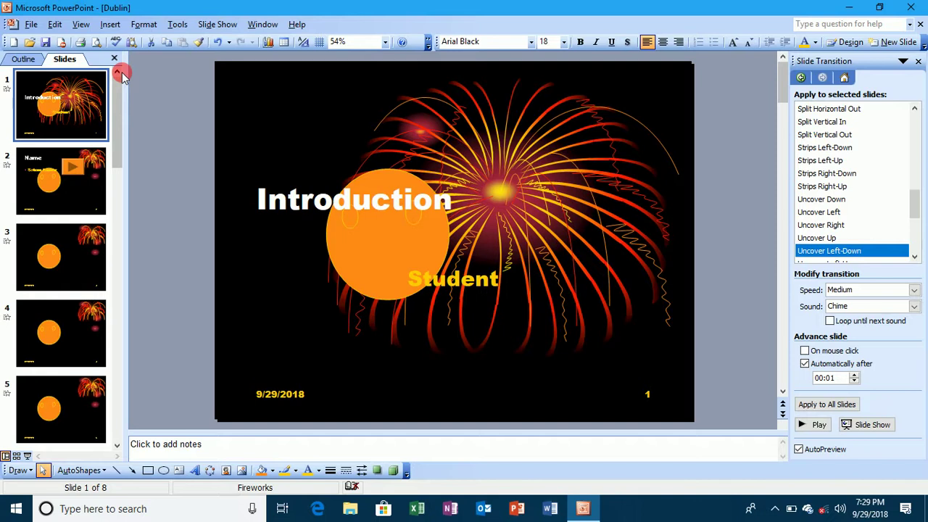
# Run the slide show with F5 to confirm slide 1 appears, then end the show.
pyautogui.press('F5')
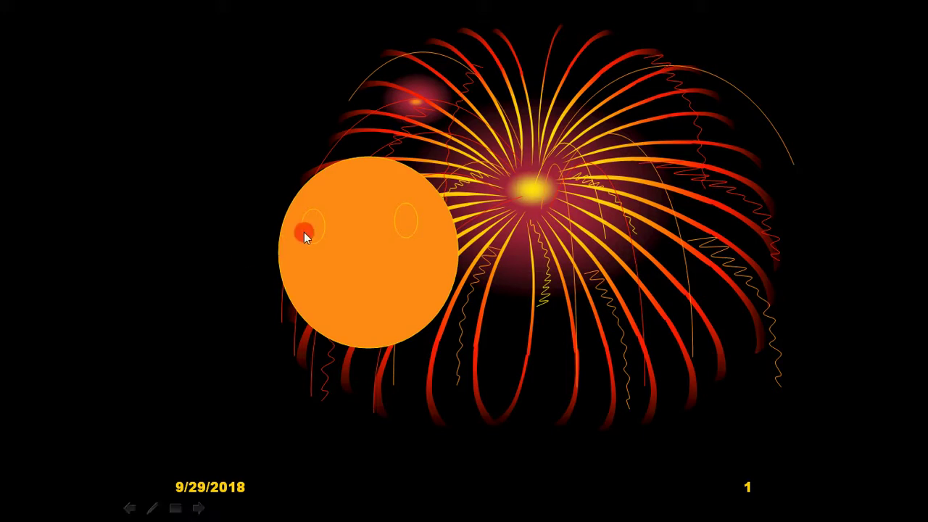
pyautogui.click(199, 507)
pyautogui.rightClick(268, 342)
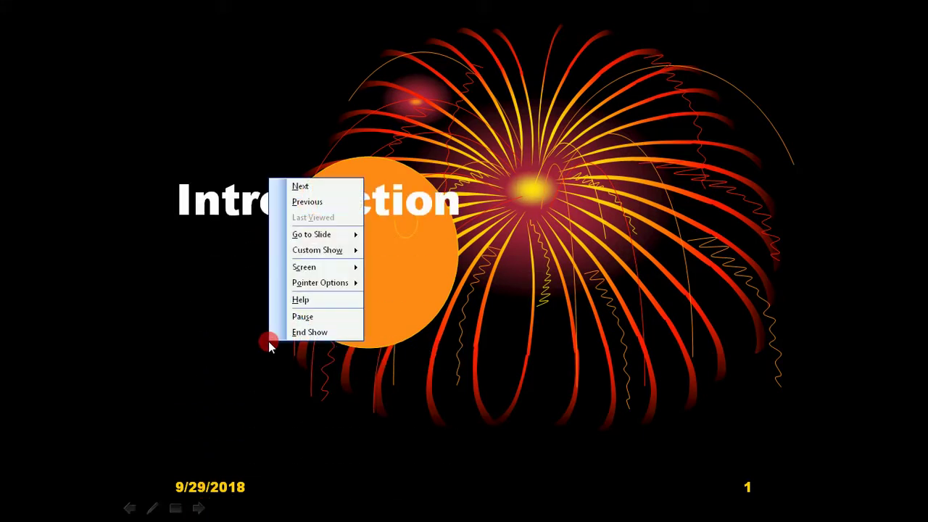
pyautogui.click(304, 332)
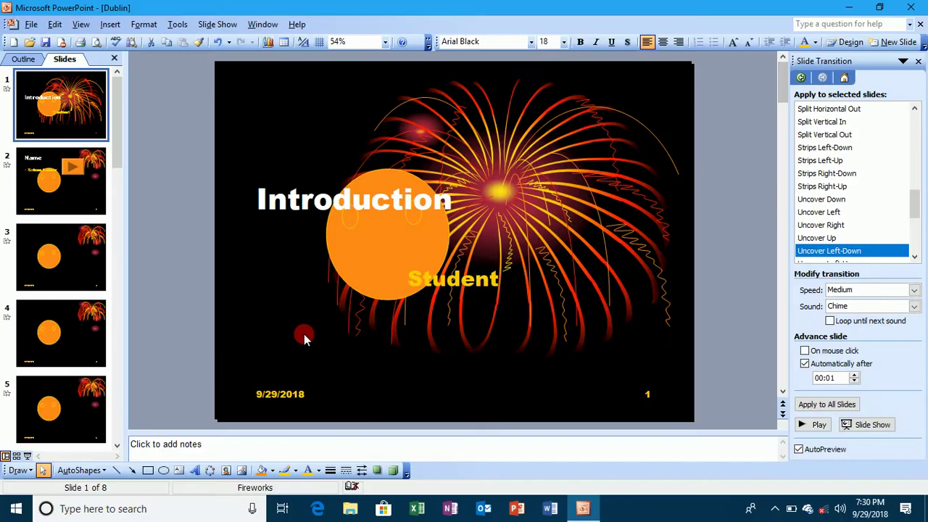
# In Custom Shows, remove the existing Custom Show 1 and start a new one.
pyautogui.click(231, 25)
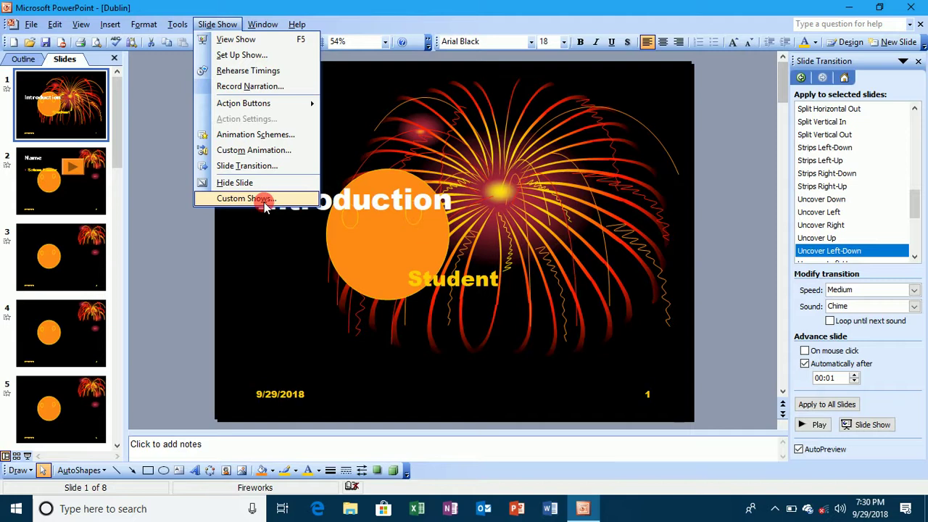
pyautogui.click(265, 207)
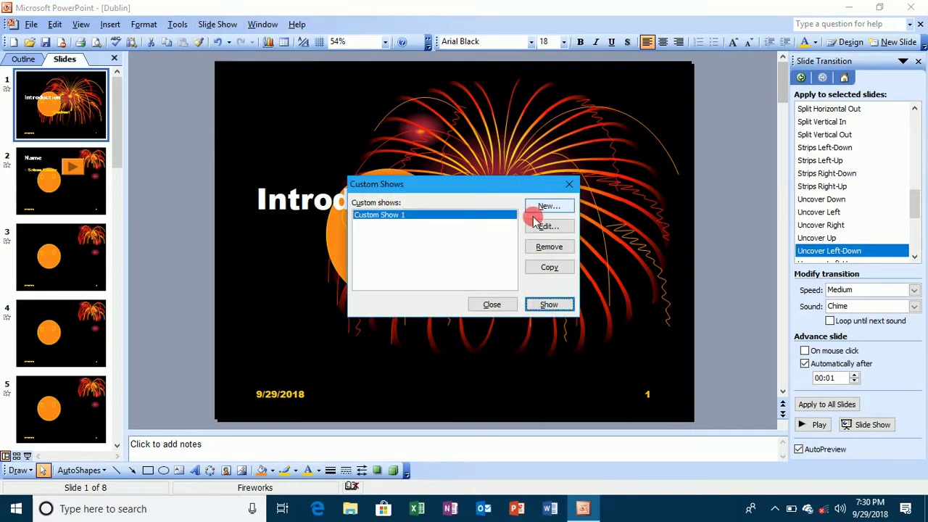
pyautogui.click(549, 246)
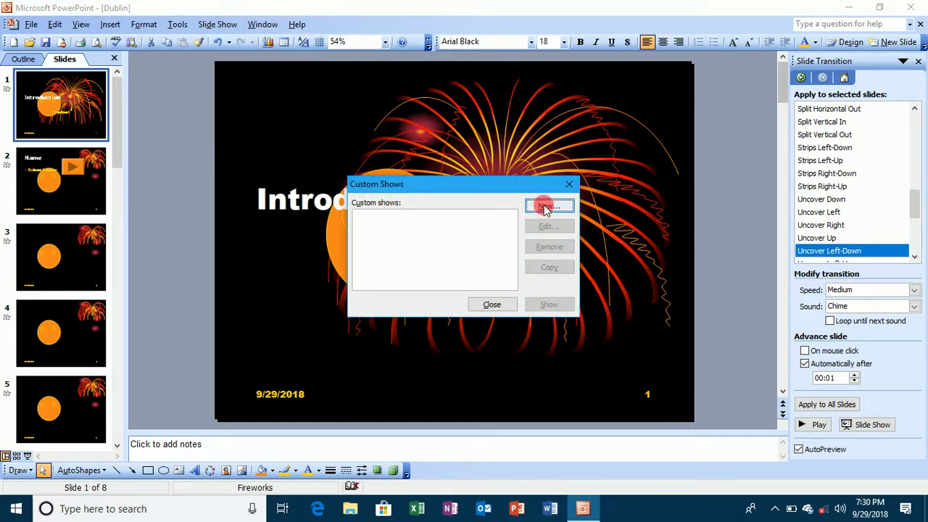
pyautogui.click(546, 207)
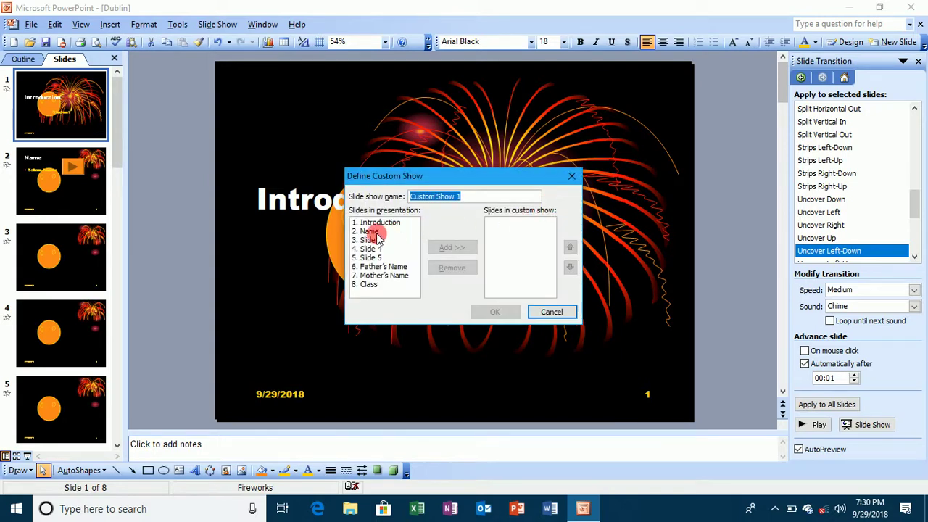
# Add the Name, Father's Name, Mother's Name and Class slides and save the custom show.
pyautogui.click(373, 232)
pyautogui.click(465, 248)
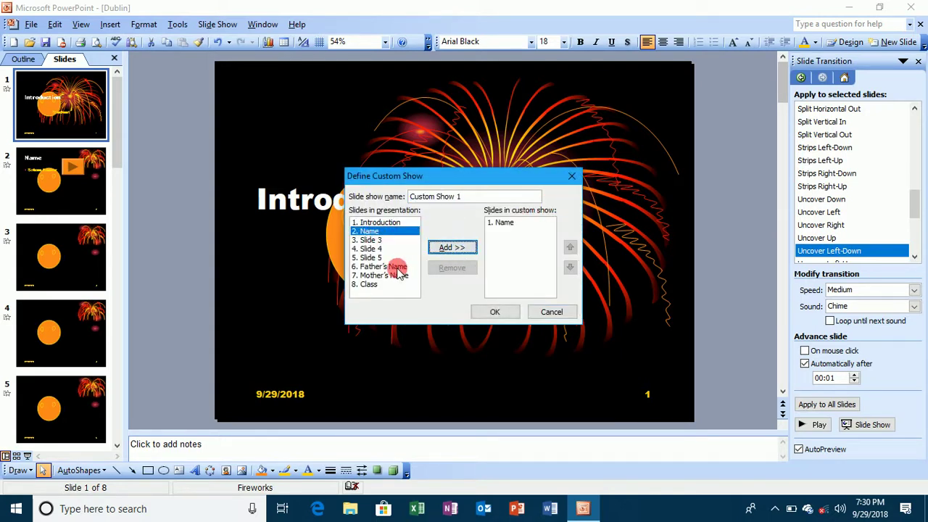
pyautogui.click(397, 266)
pyautogui.click(444, 247)
pyautogui.click(401, 276)
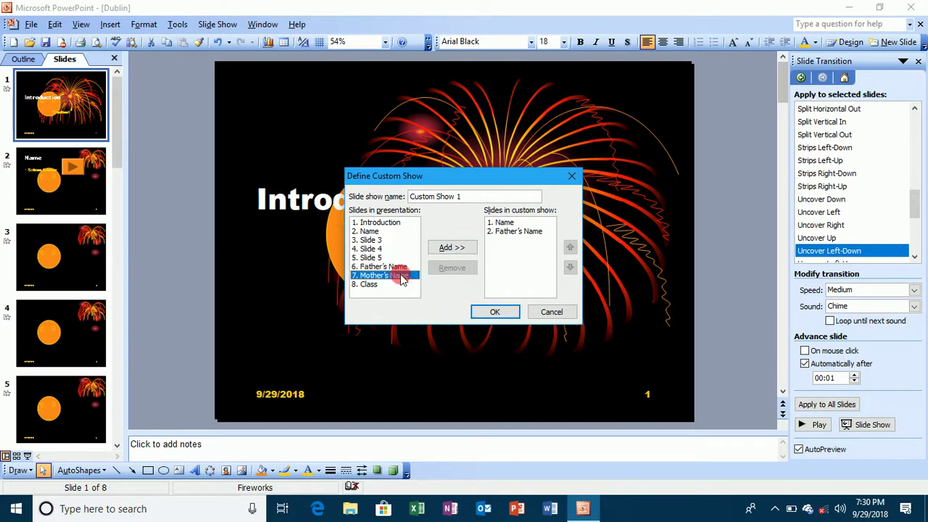
pyautogui.click(435, 248)
pyautogui.click(385, 284)
pyautogui.click(439, 250)
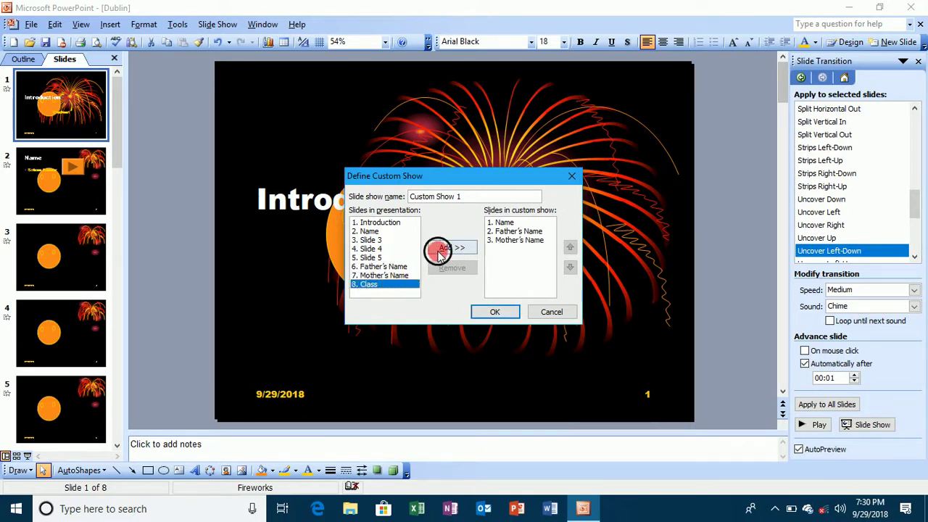
pyautogui.click(495, 310)
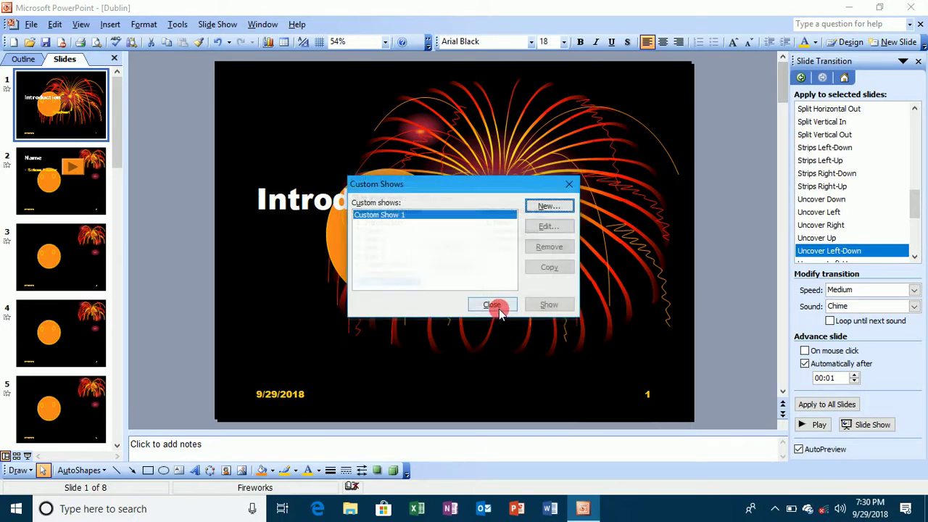
# Play Custom Show 1 from the Custom Shows dialog and exit at its end screen.
pyautogui.click(548, 306)
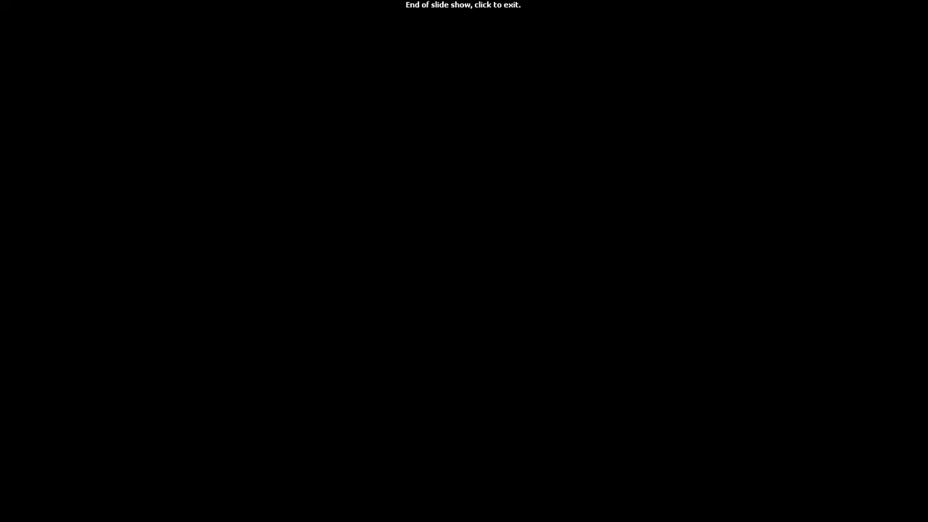
pyautogui.click(548, 304)
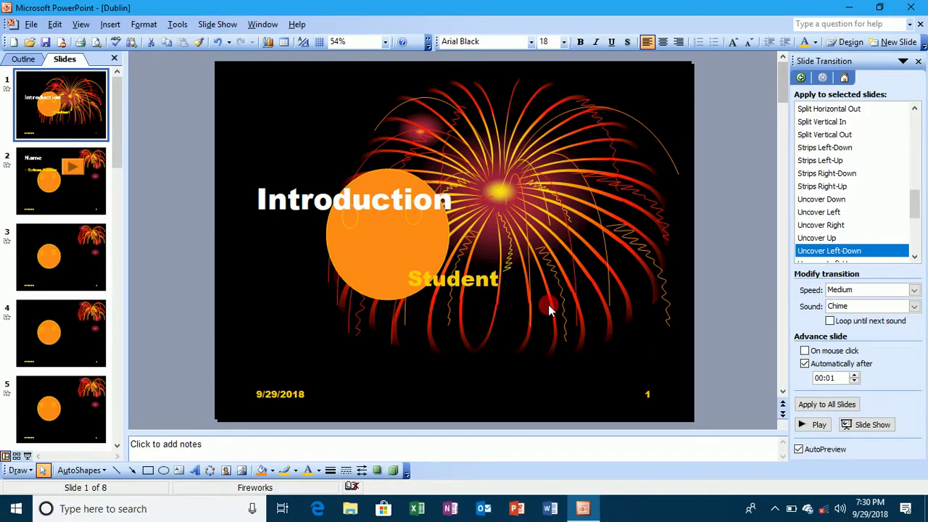